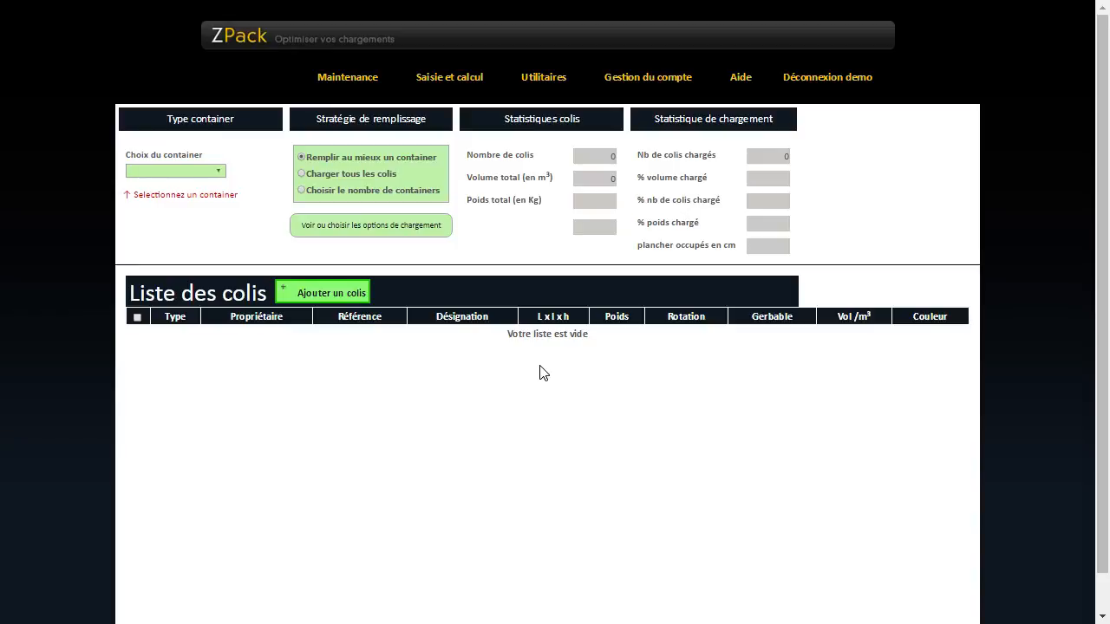
Step: Import the parcel list from Zpack_2017-03-19_112516.csv in the demo folder, with comma as the separator
left_click(548, 83)
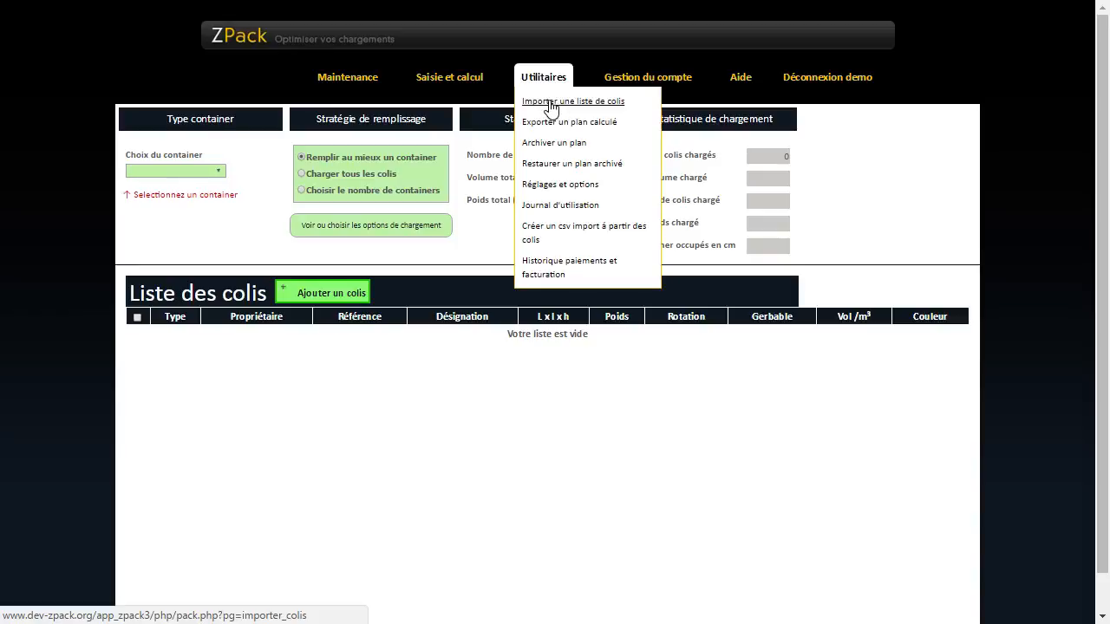
left_click(551, 102)
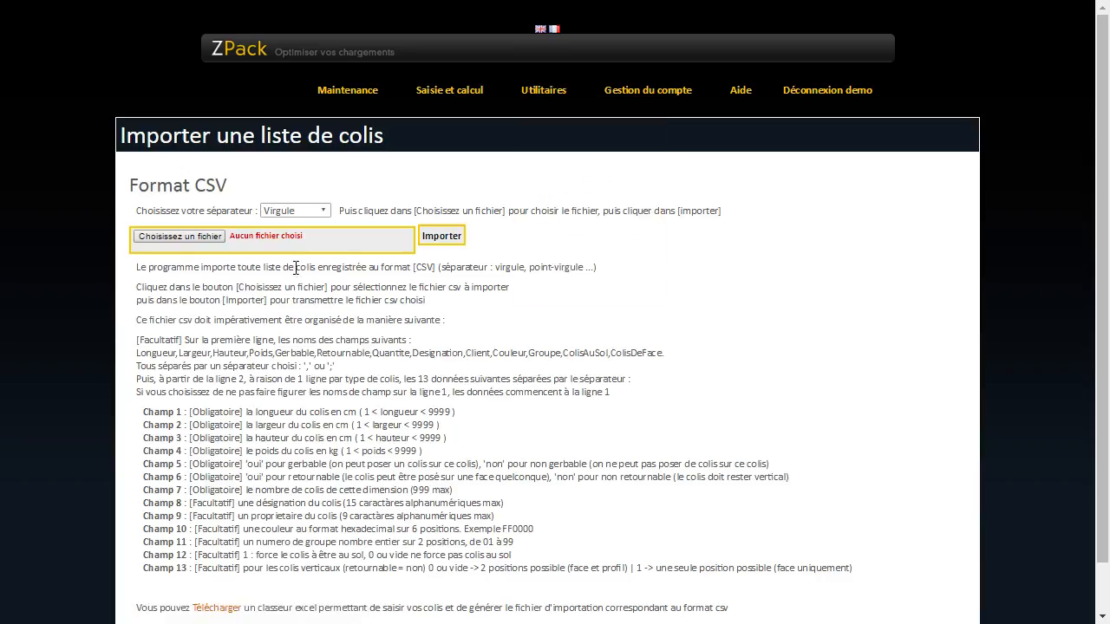
left_click(165, 236)
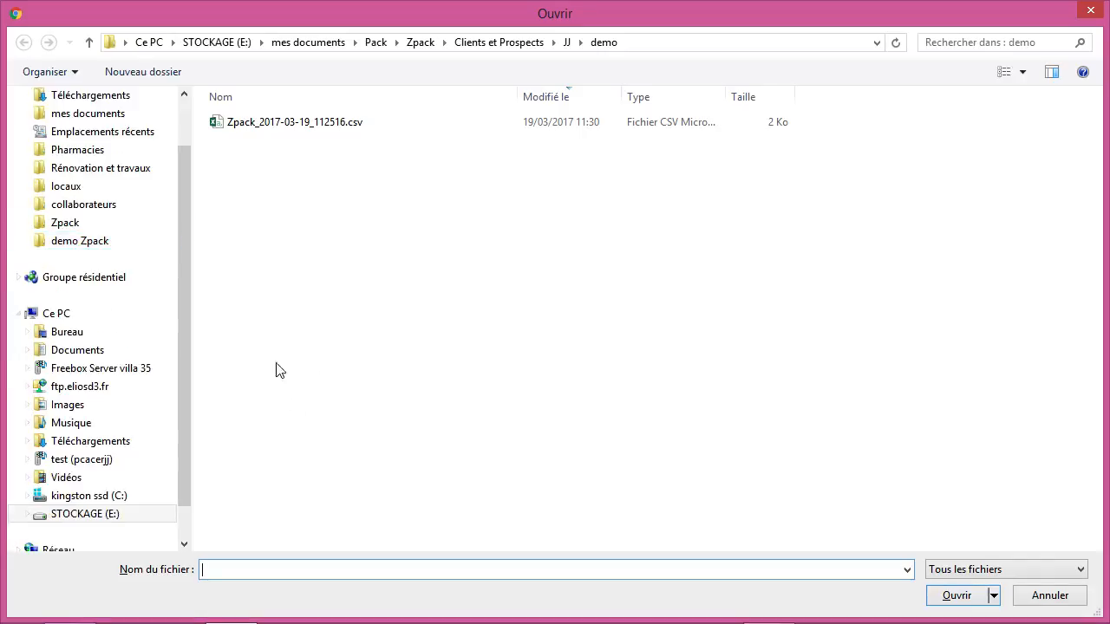
left_click(85, 246)
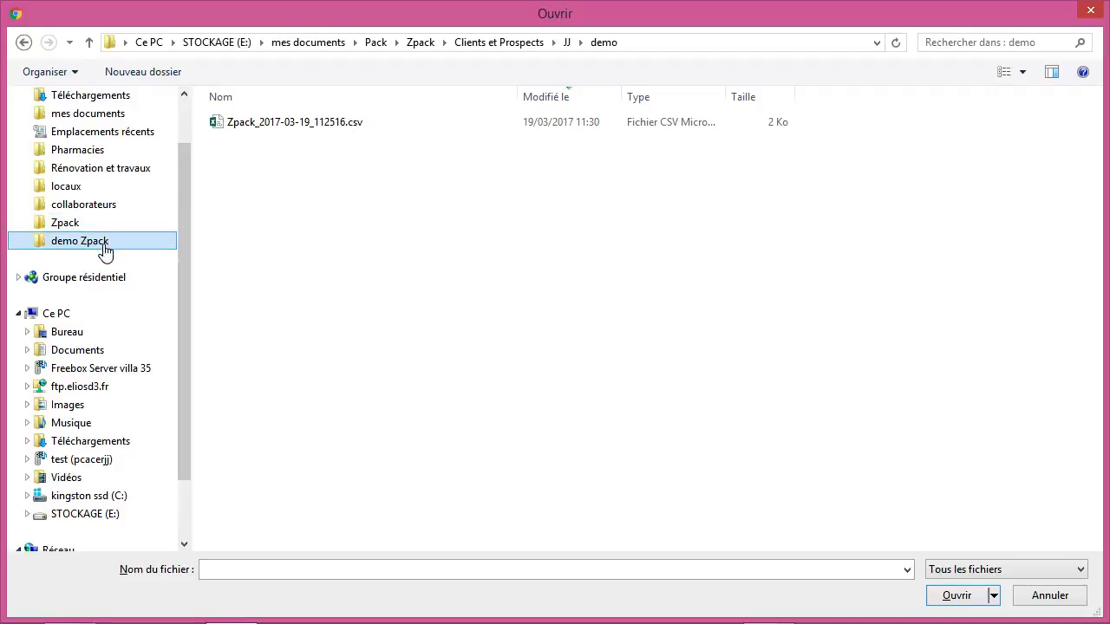
double_click(280, 123)
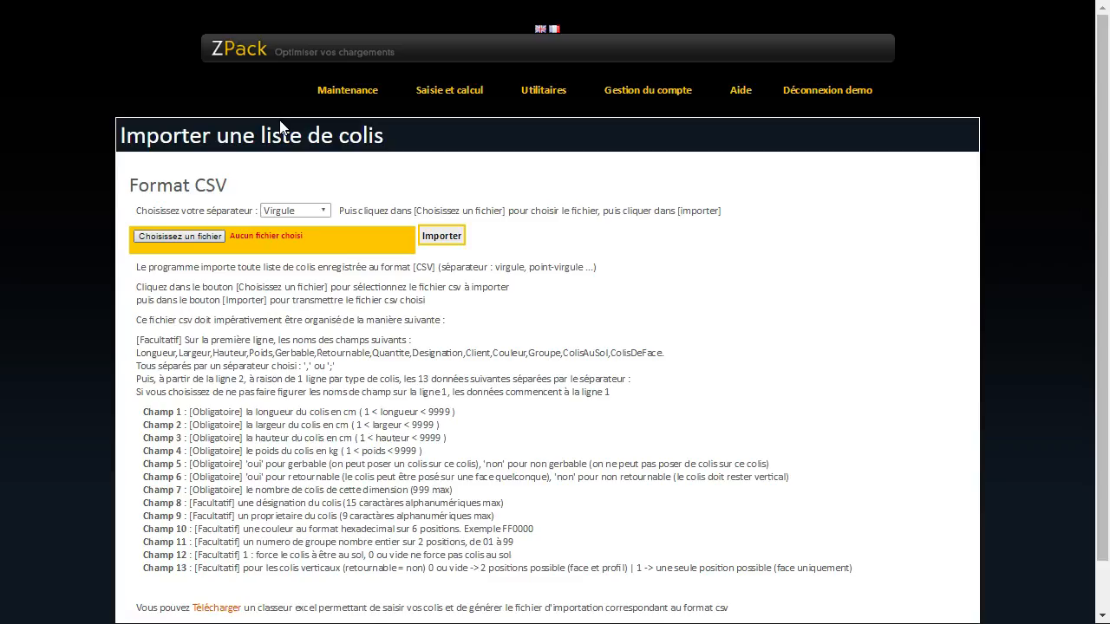
left_click(439, 243)
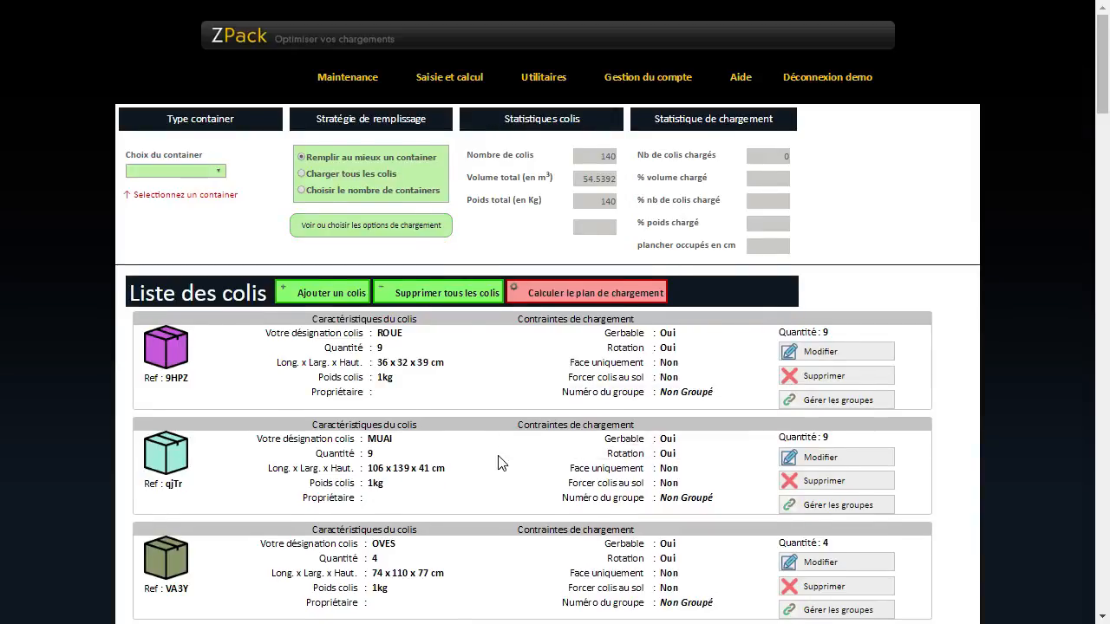
Step: Choose the FT20 container for the imported parcels and calculate the loading plan with the strategy of best filling one container
scroll(468, 260, "down", 2)
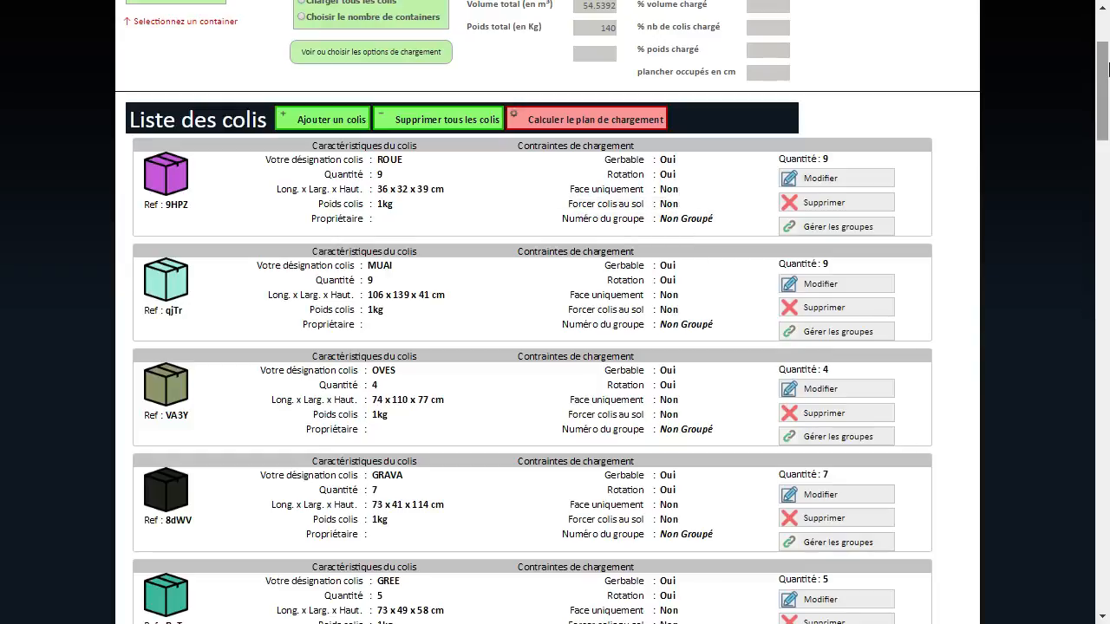
left_click_drag(1104, 85, 1103, 61)
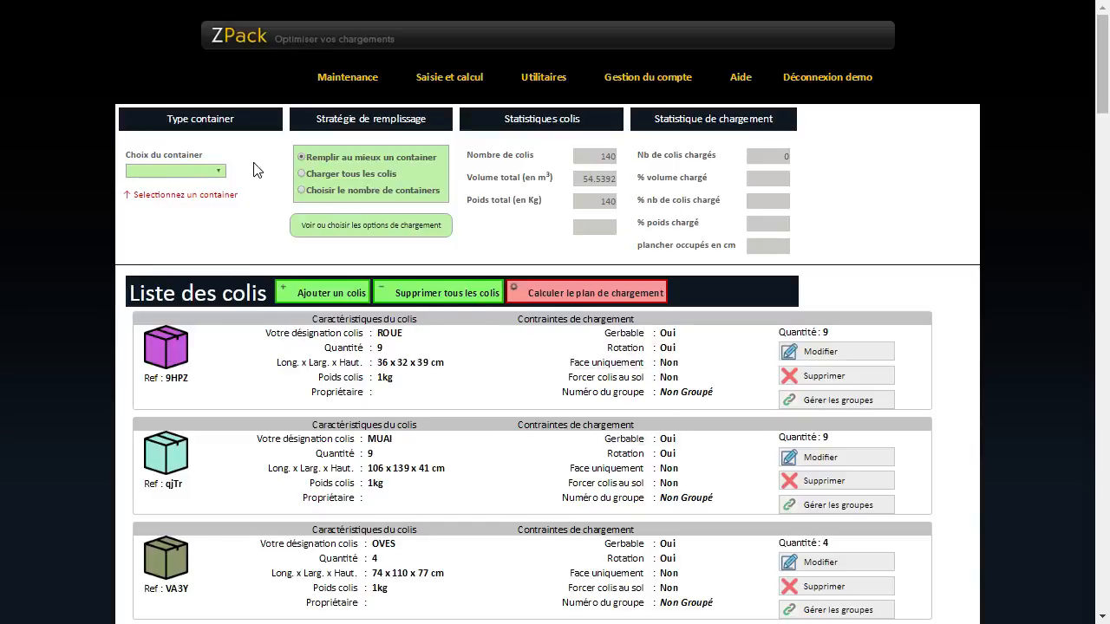
left_click(219, 173)
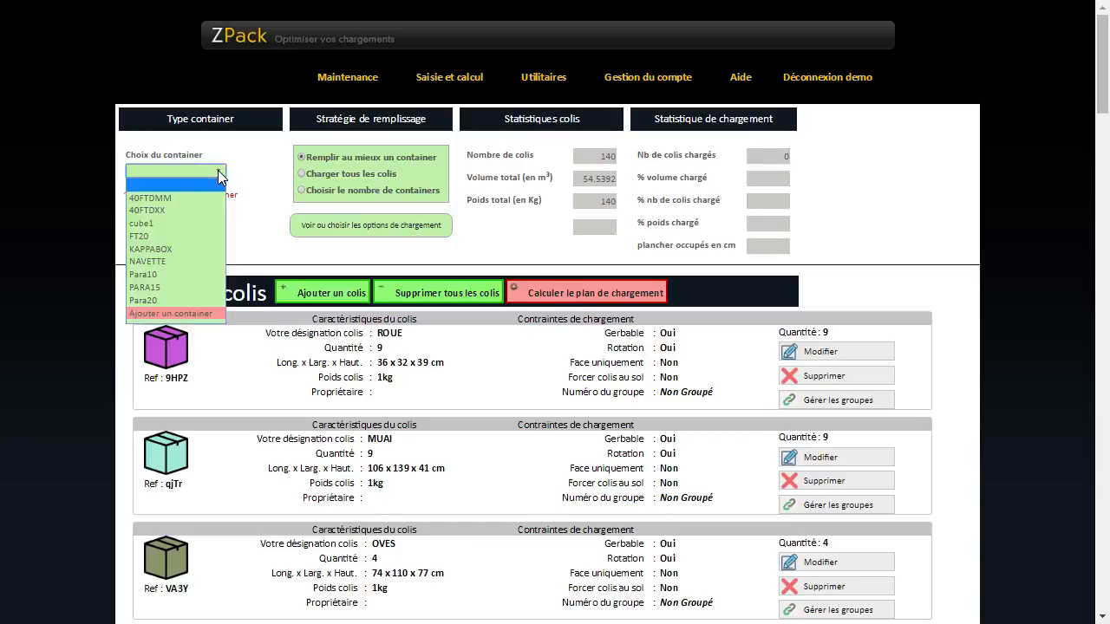
left_click(182, 237)
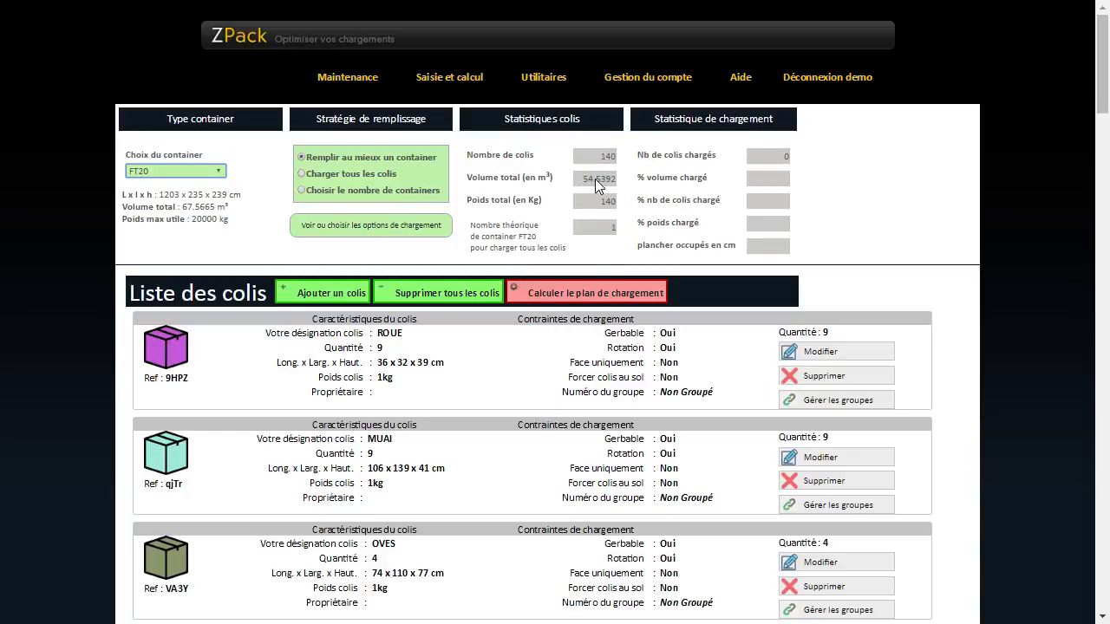
left_click(548, 296)
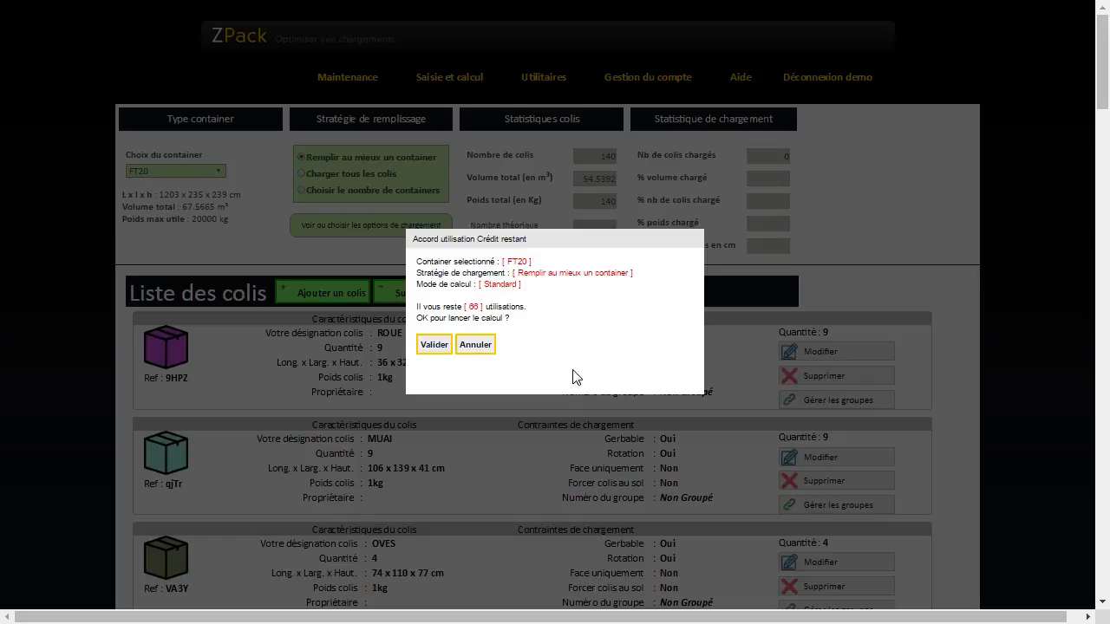
left_click(435, 345)
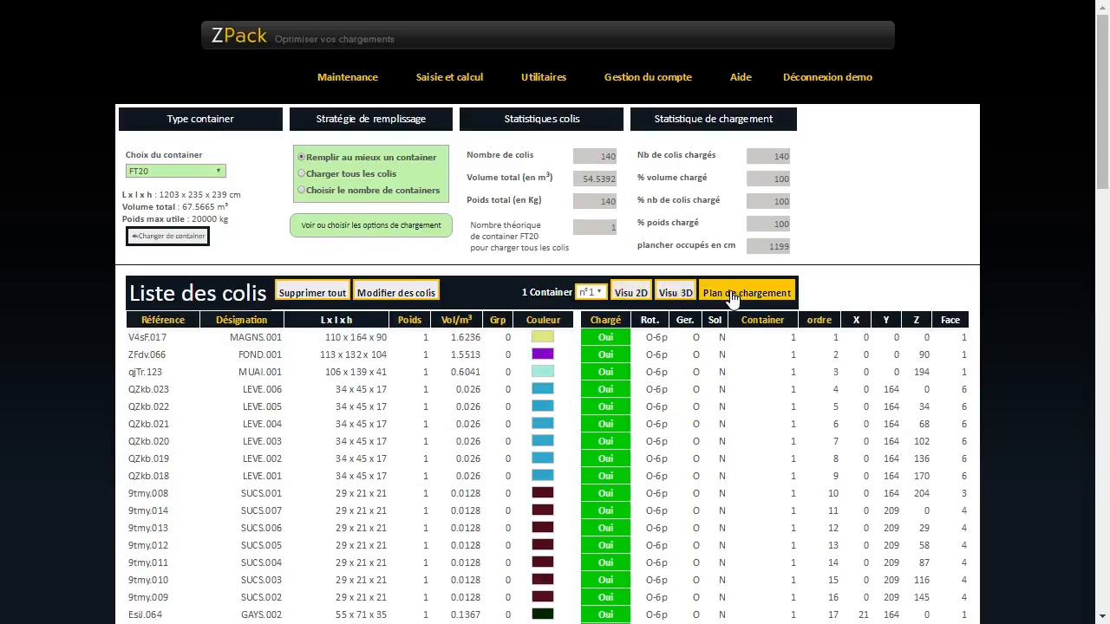
Step: Inspect the fully loaded container in the 3D representation with each parcel in its own colour, and close the view
left_click(673, 292)
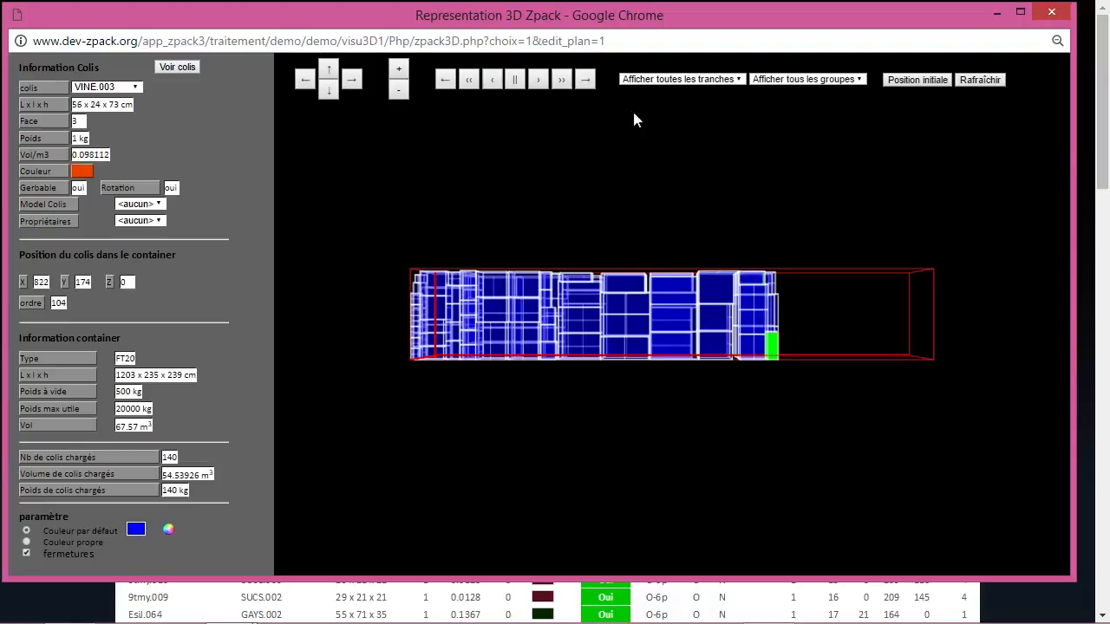
left_click(586, 82)
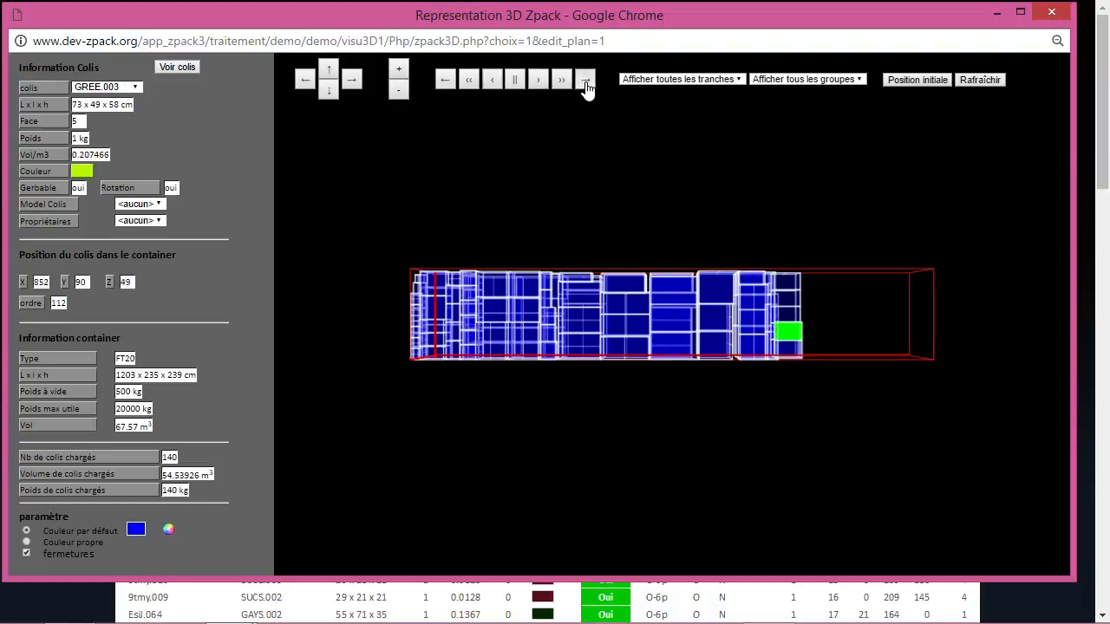
left_click(26, 542)
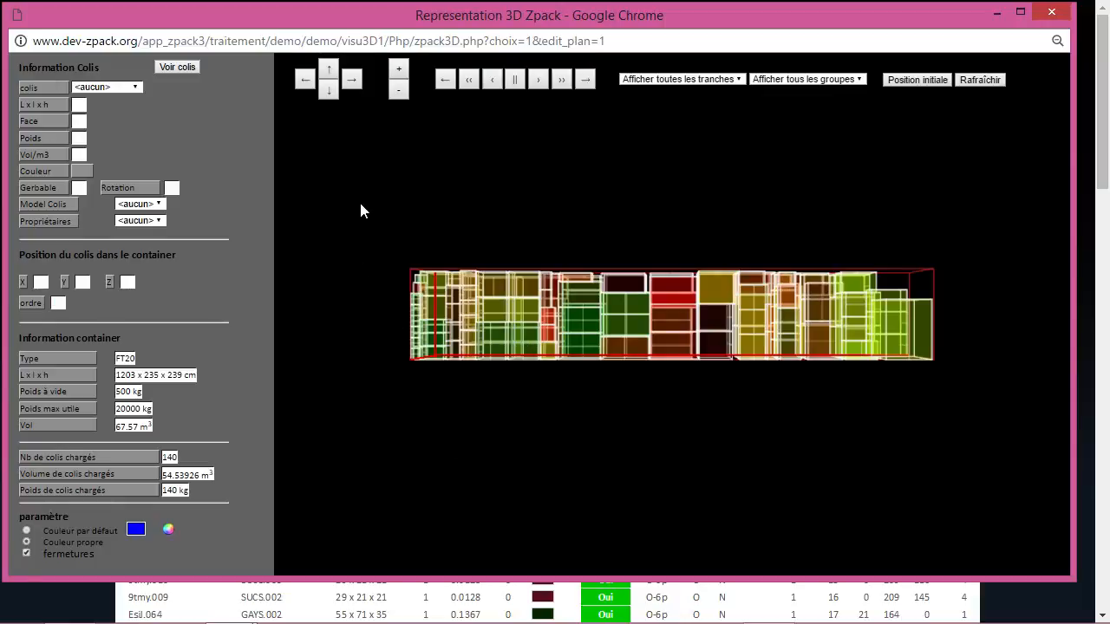
left_click_drag(447, 345, 512, 369)
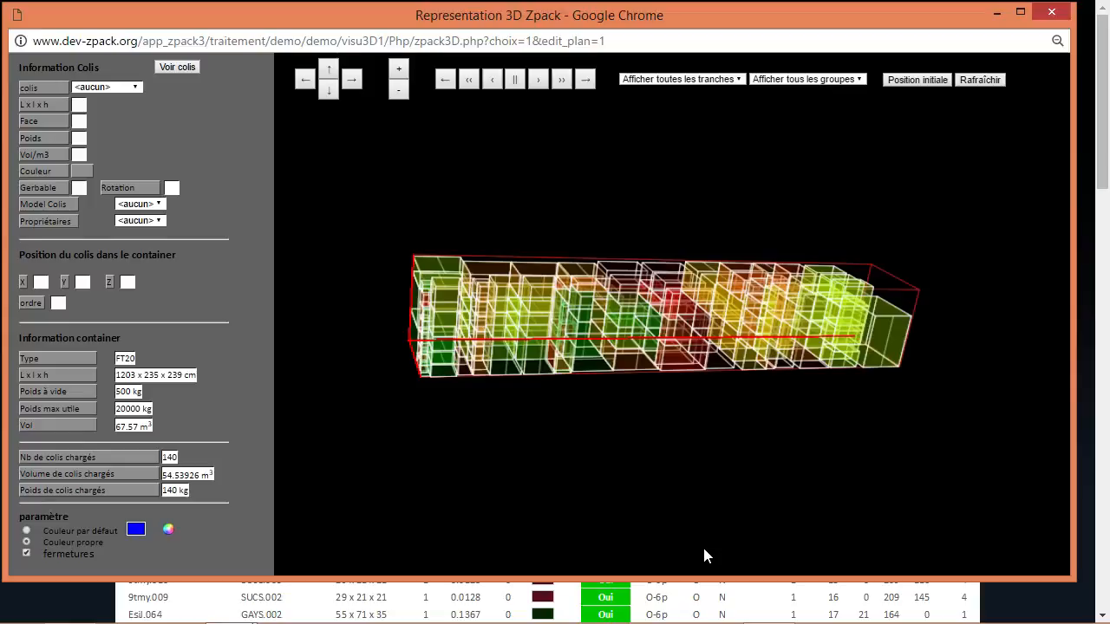
left_click(1050, 19)
Step: Export the calculated plan to the demo folder as export_Zpack_2017-03-19_112516.csv
mouse_move(540, 79)
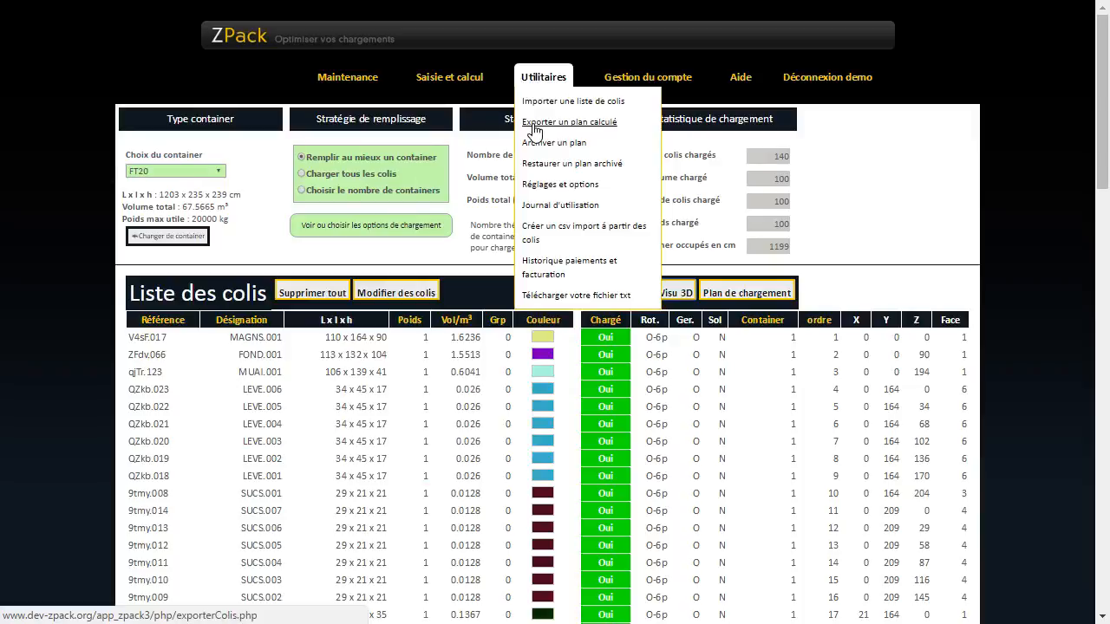
left_click(534, 126)
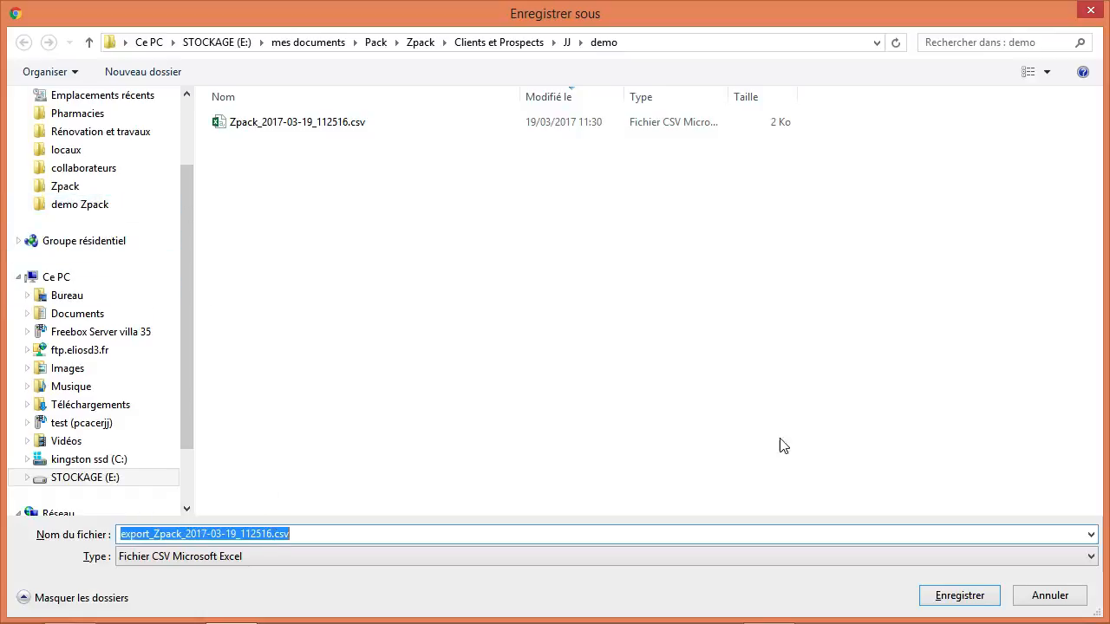
left_click(958, 596)
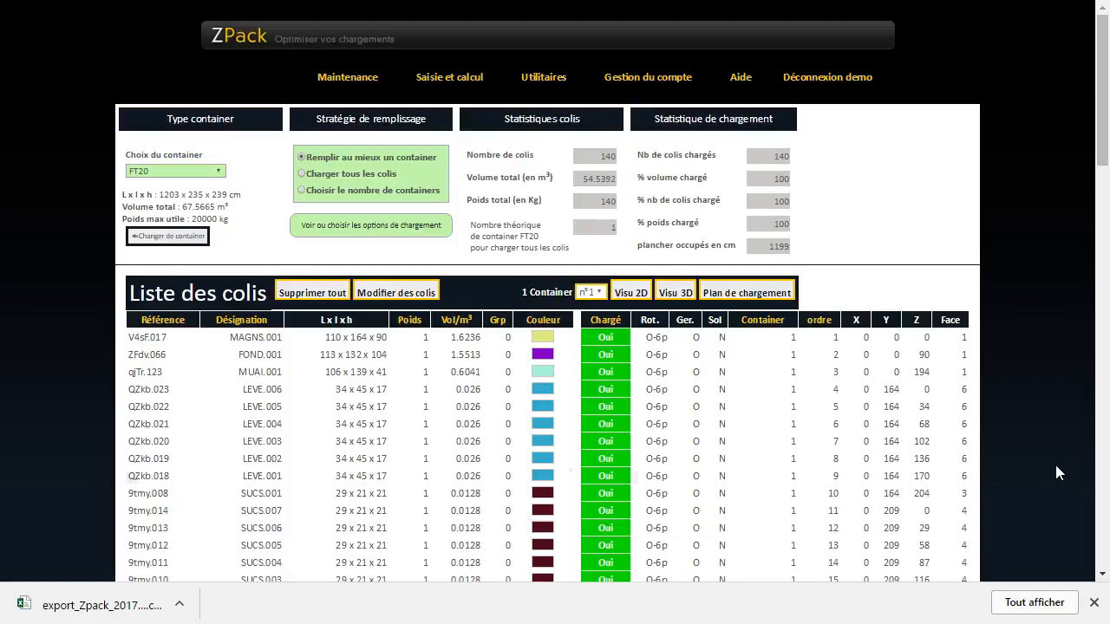
left_click(1092, 602)
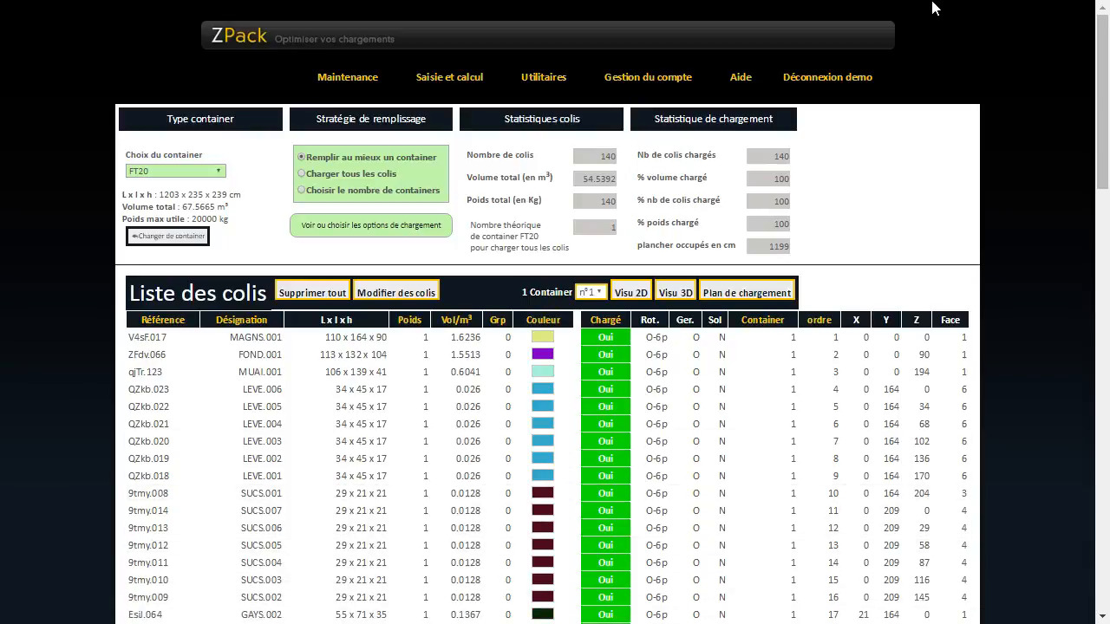
Step: Switch to the desktop 3D visualization program and start the visualization of export_Zpack_2017-03-19_112516.csv
key("F11")
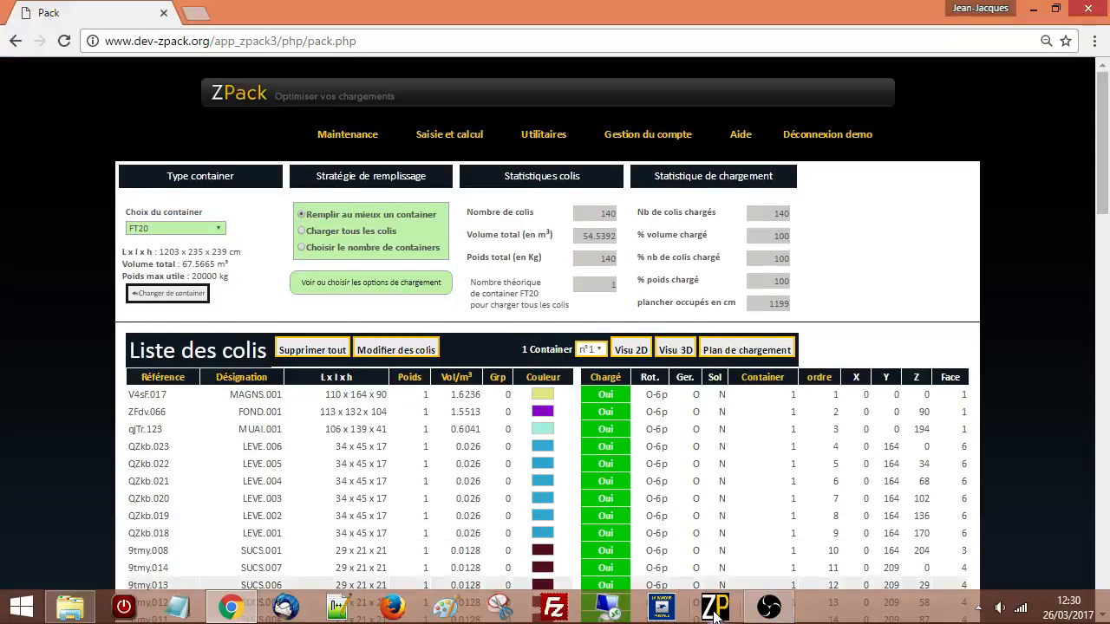
left_click(715, 610)
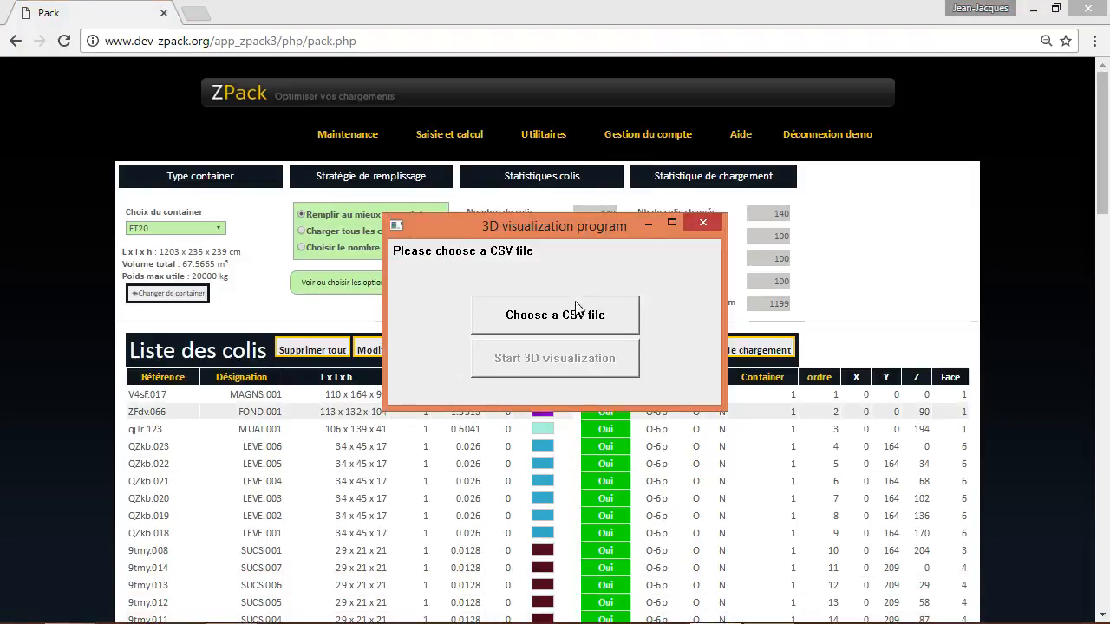
left_click(557, 316)
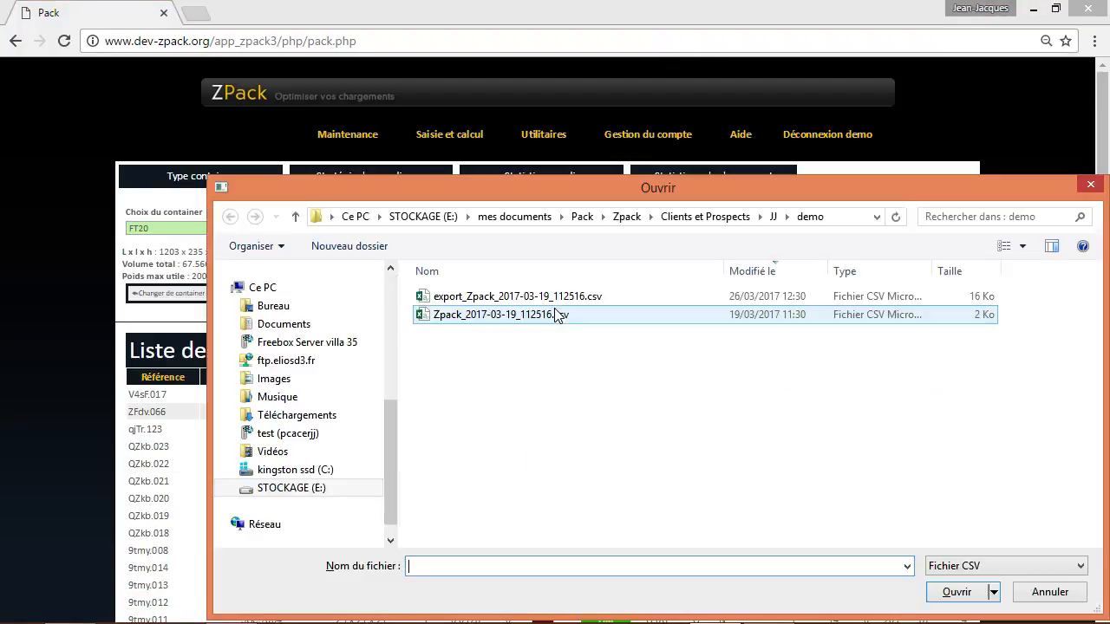
left_click(488, 298)
double_click(489, 299)
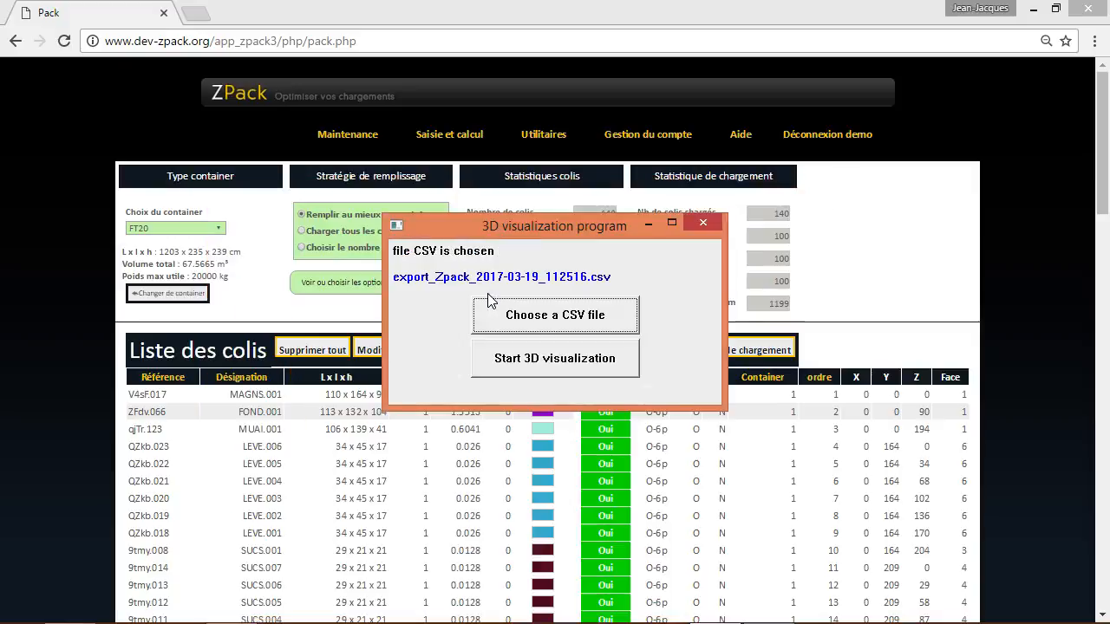
left_click(533, 358)
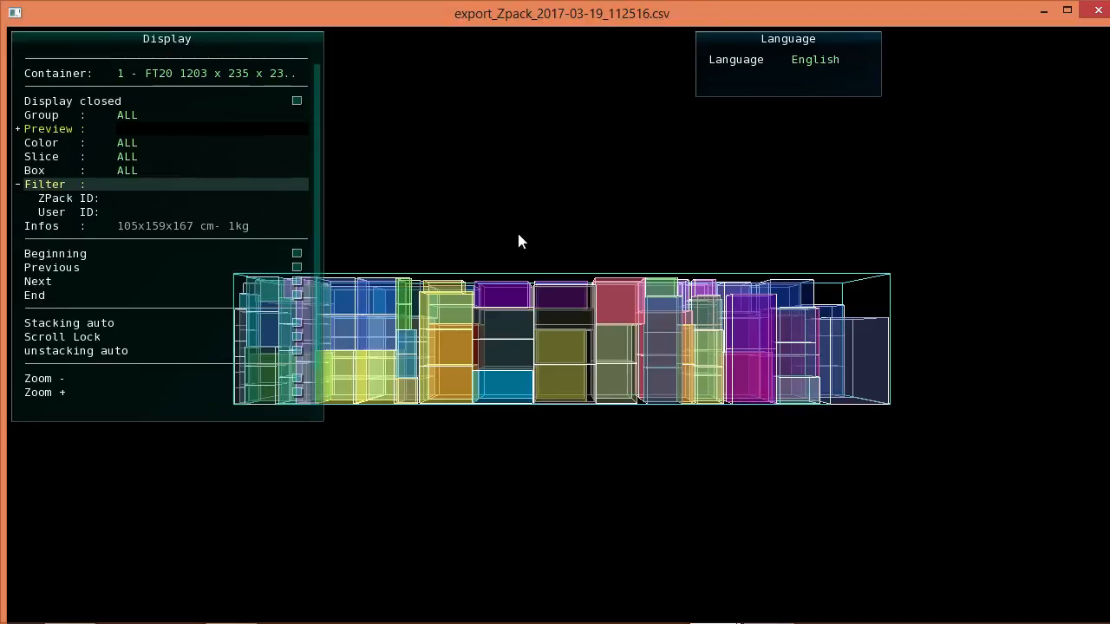
Step: Play the automatic unstacking of the parcels in an enlarged, angled view, and return to the beginning of the loading sequence
left_click_drag(669, 242, 812, 231)
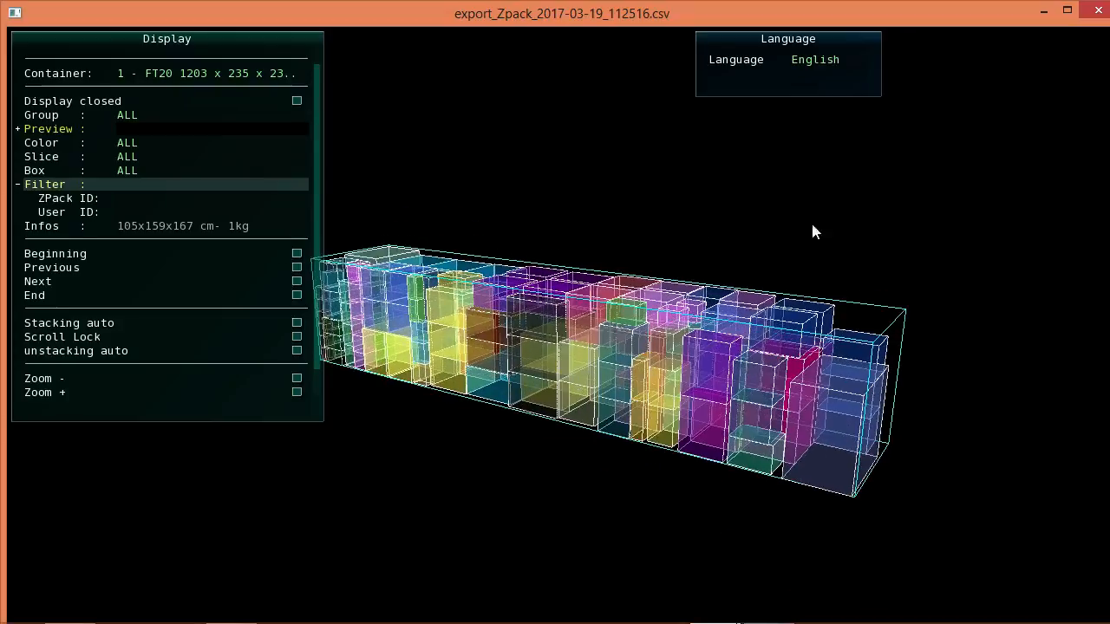
left_click(296, 392)
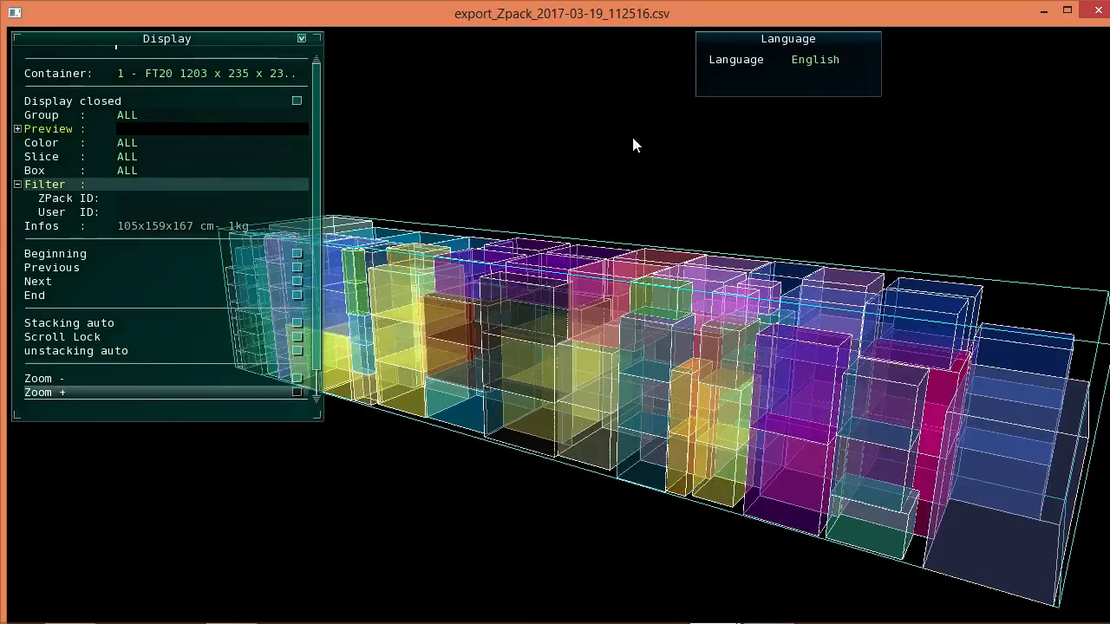
left_click_drag(633, 145, 598, 179)
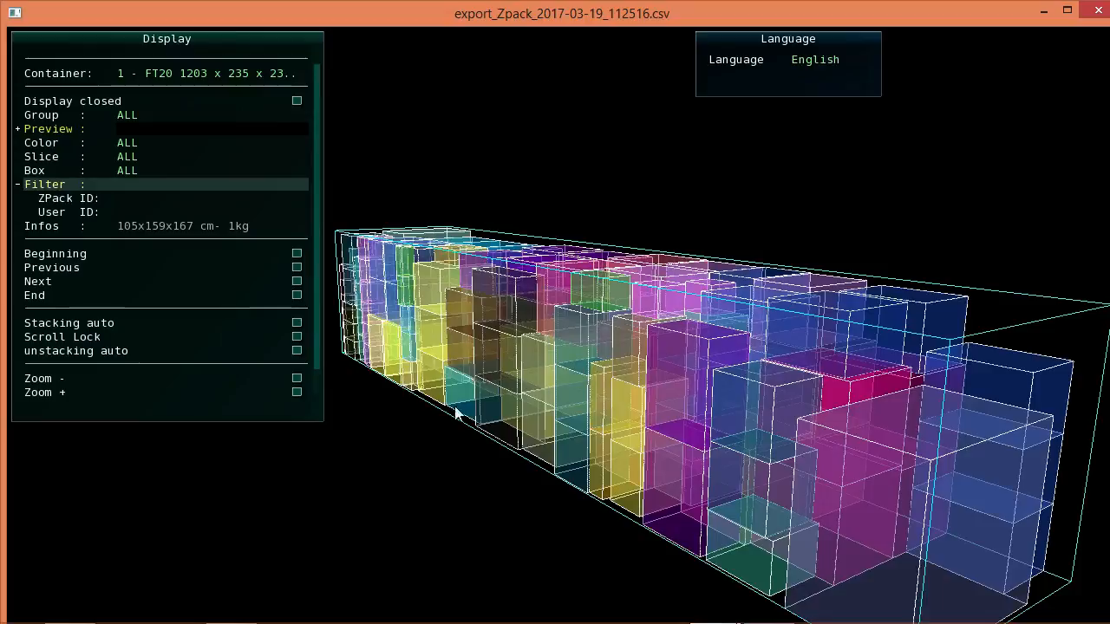
left_click(297, 351)
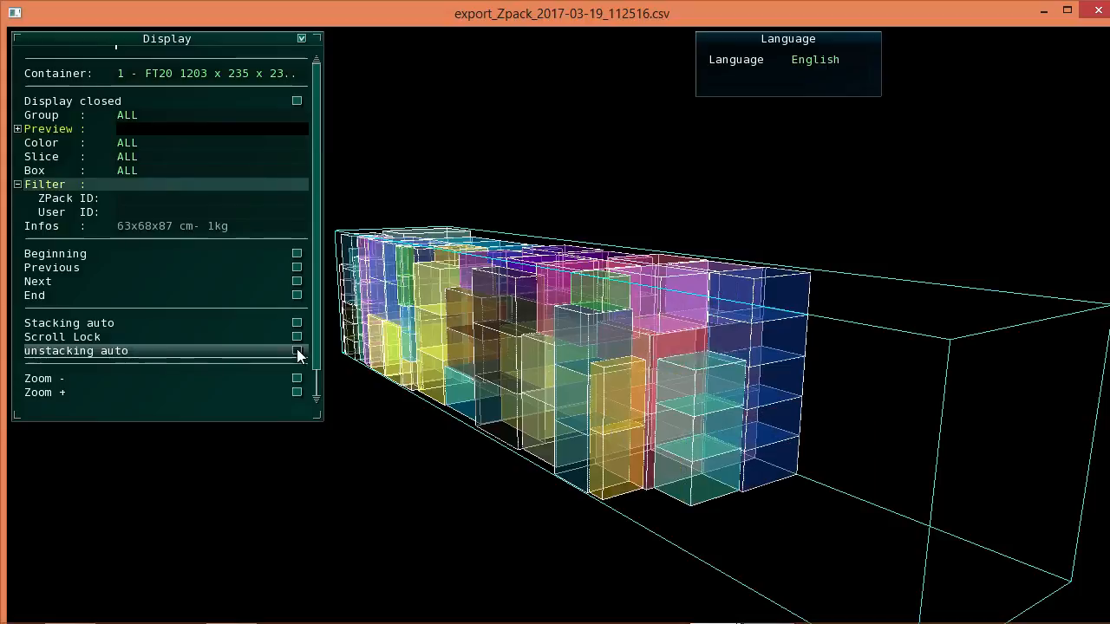
left_click(296, 281)
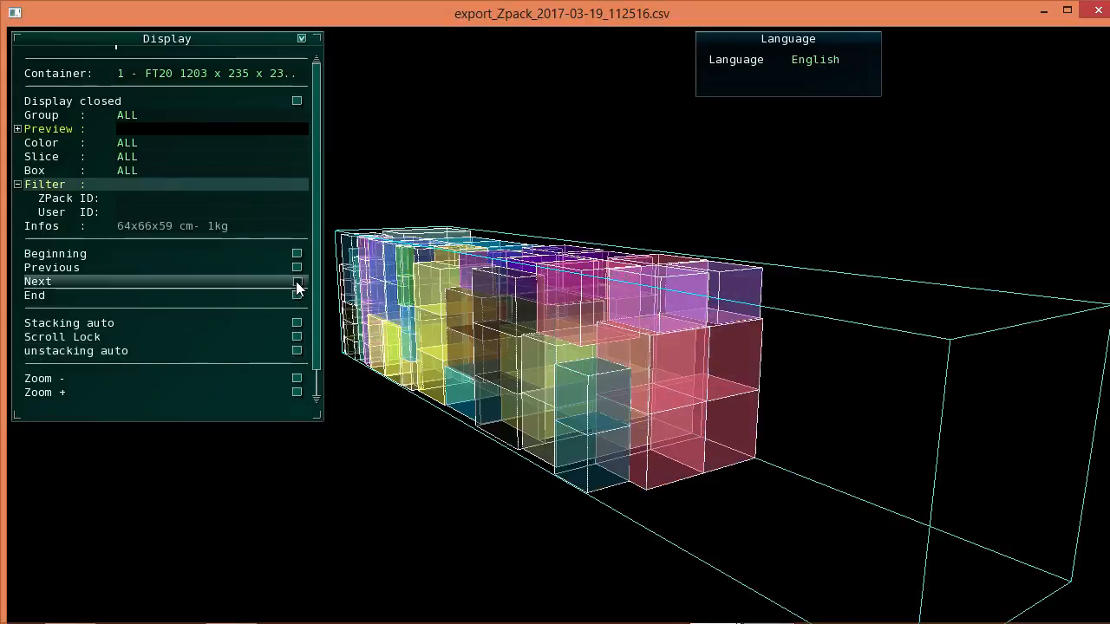
left_click(296, 253)
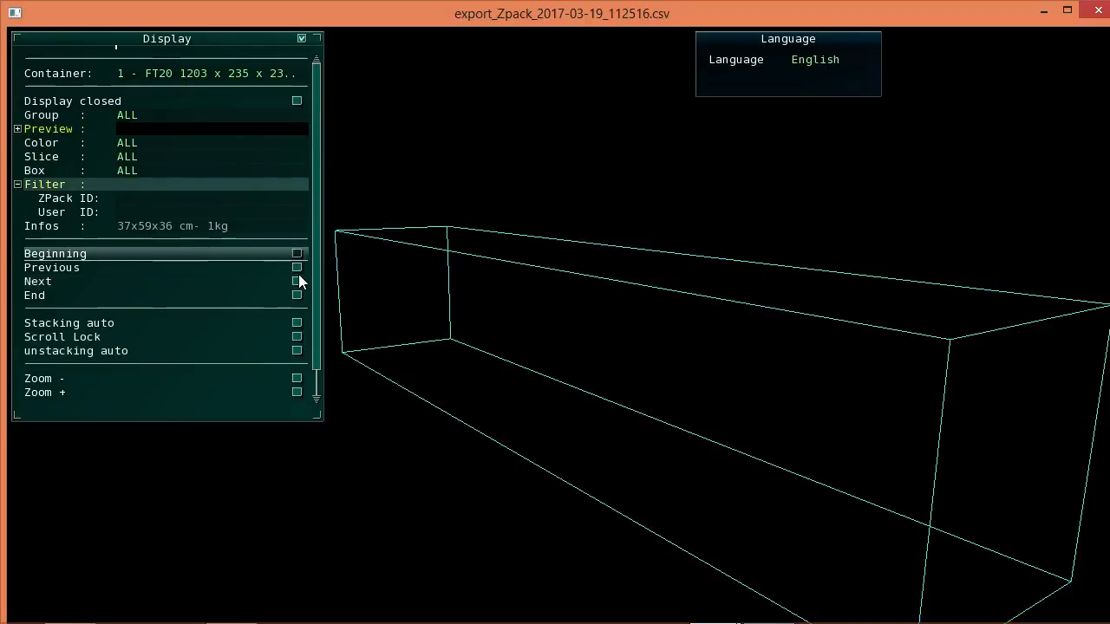
Step: Play the automatic stacking, jump to the end of the loading sequence, and replay the automatic unstacking and stacking
left_click(296, 323)
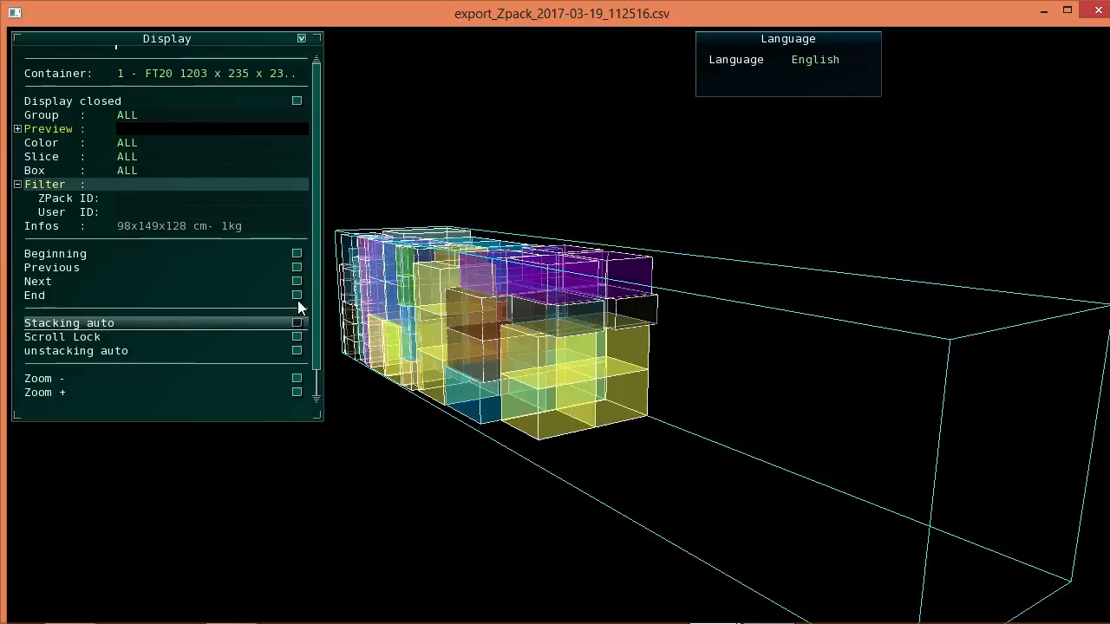
left_click(298, 293)
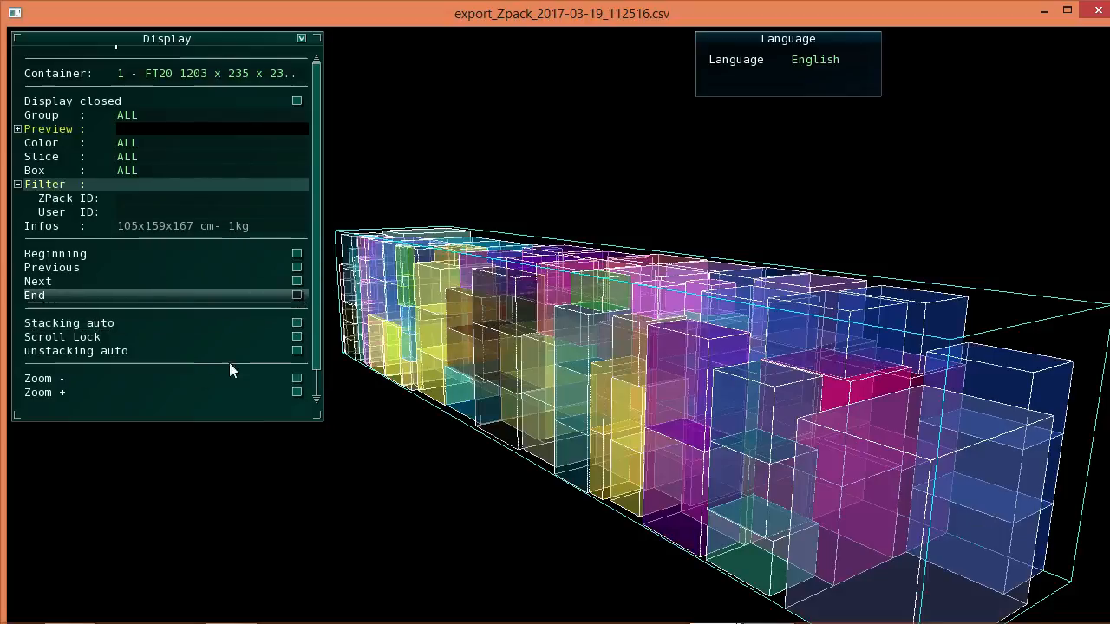
left_click(298, 354)
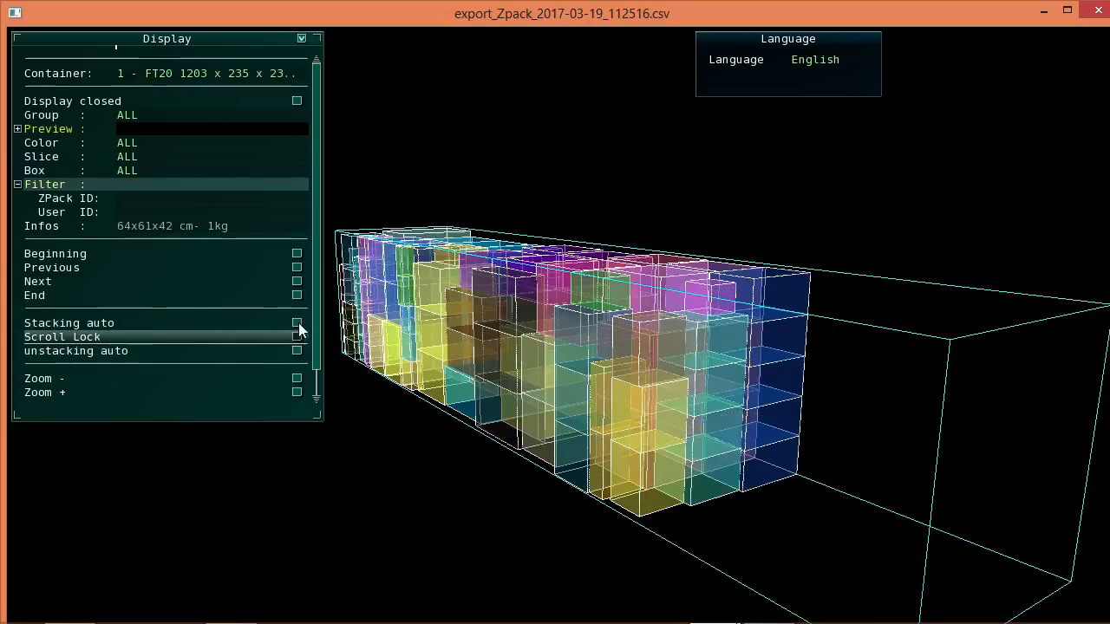
left_click(298, 325)
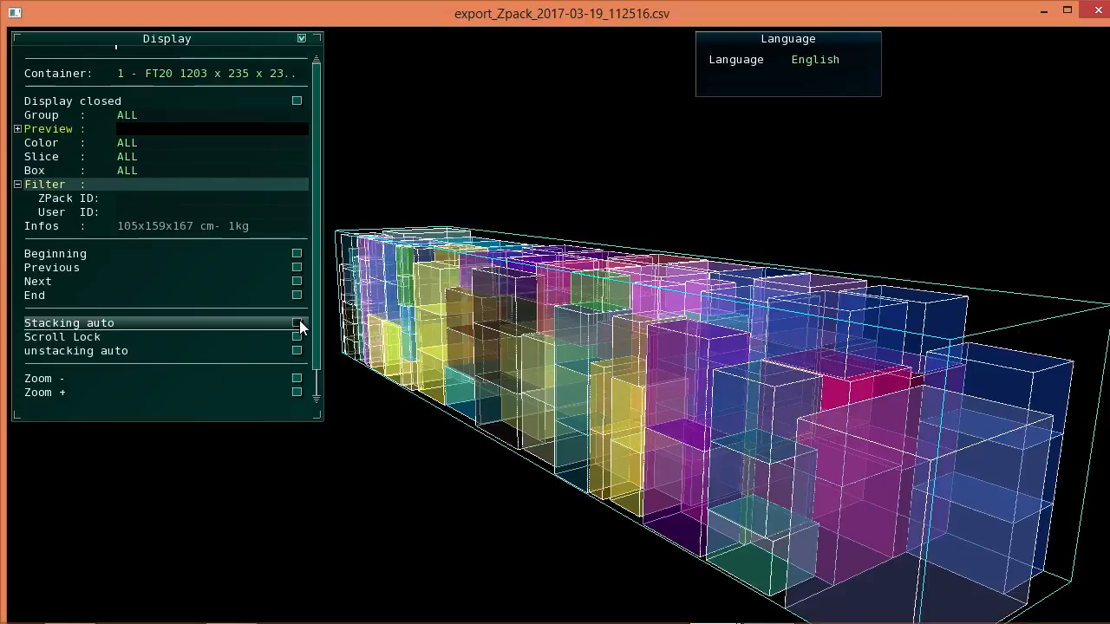
Step: Highlight box [9HPZ.132].[ROUE.001] in the 3D loading, then box [EsiJ.064].[GAYS.002], and restore the display of all boxes
left_click(128, 171)
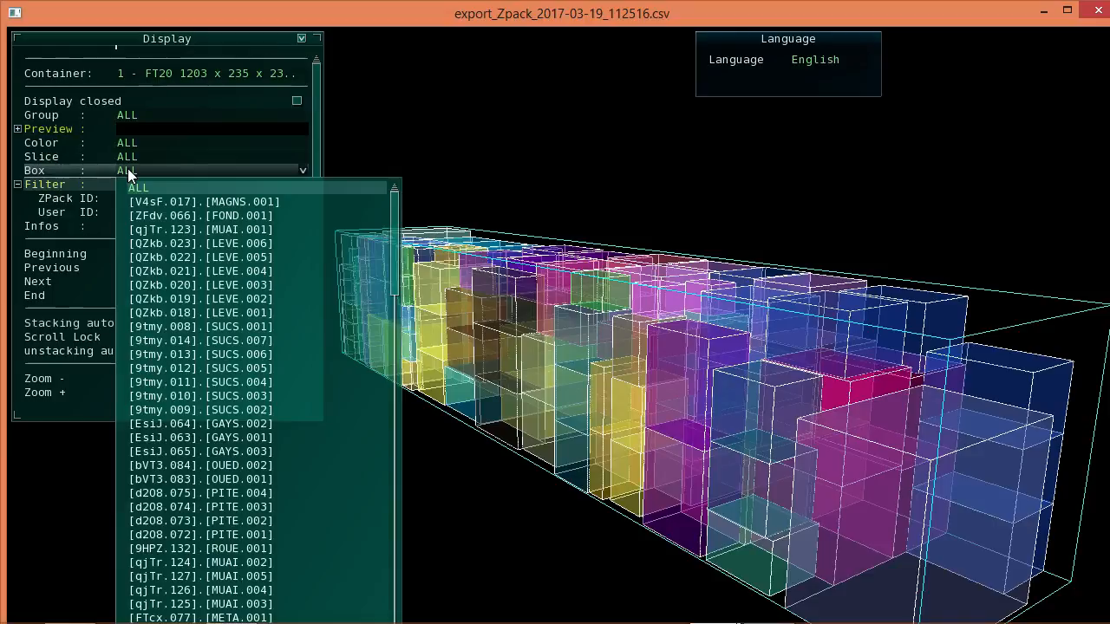
left_click(235, 548)
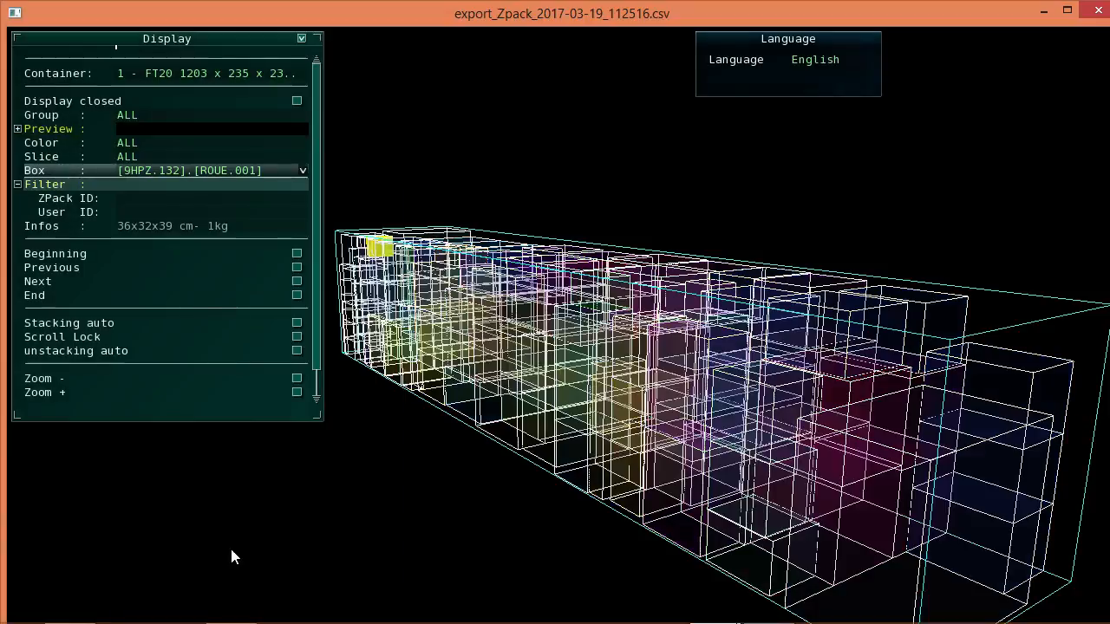
left_click(162, 167)
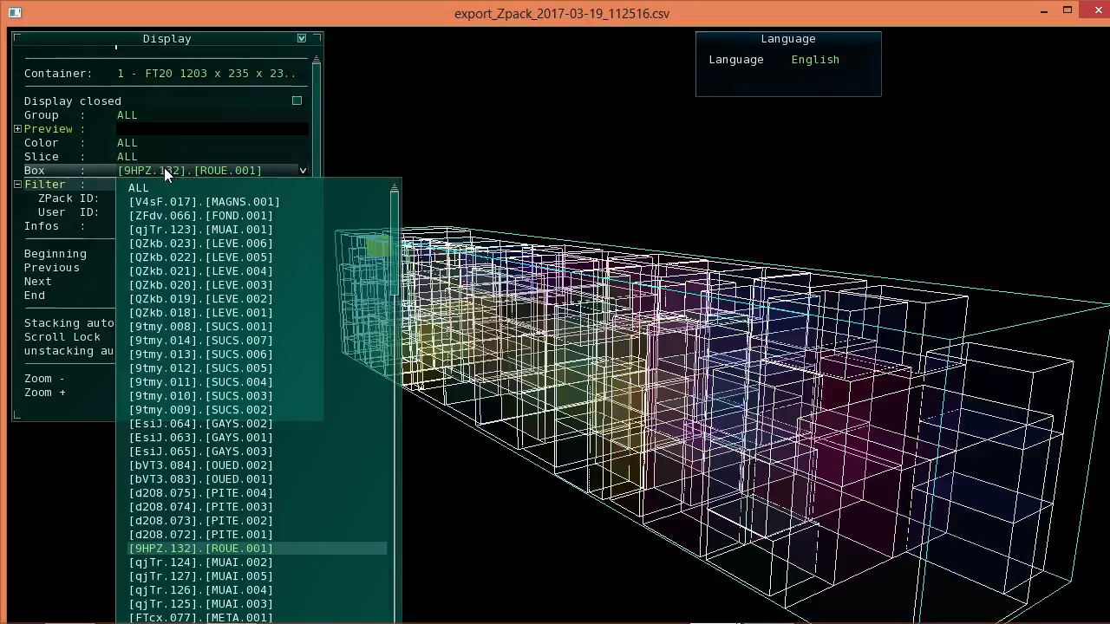
left_click(213, 422)
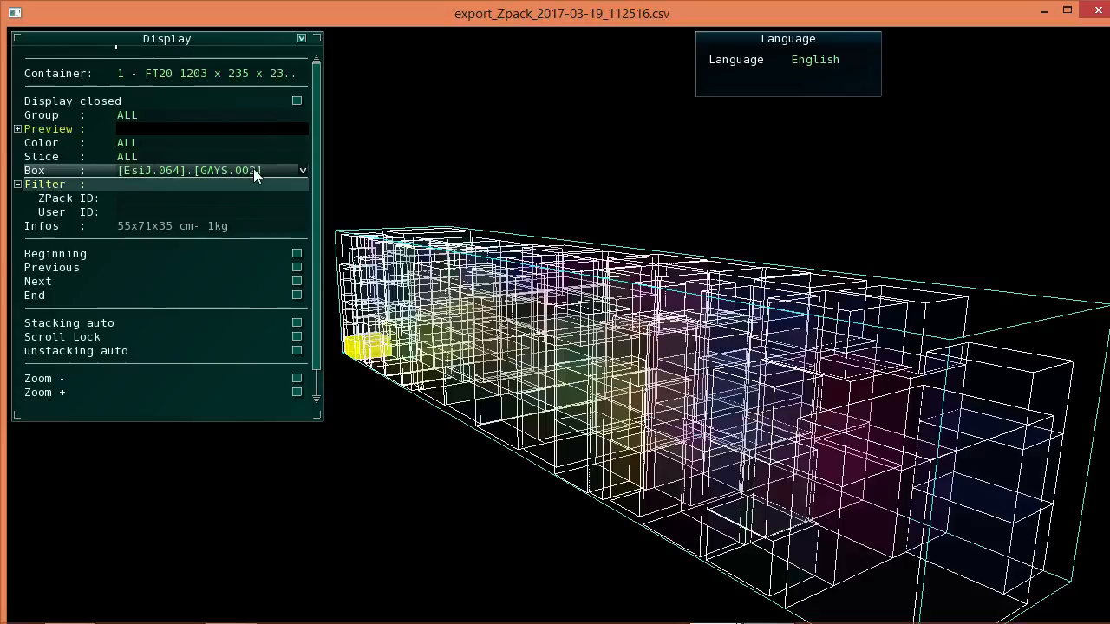
left_click(178, 167)
left_click(139, 189)
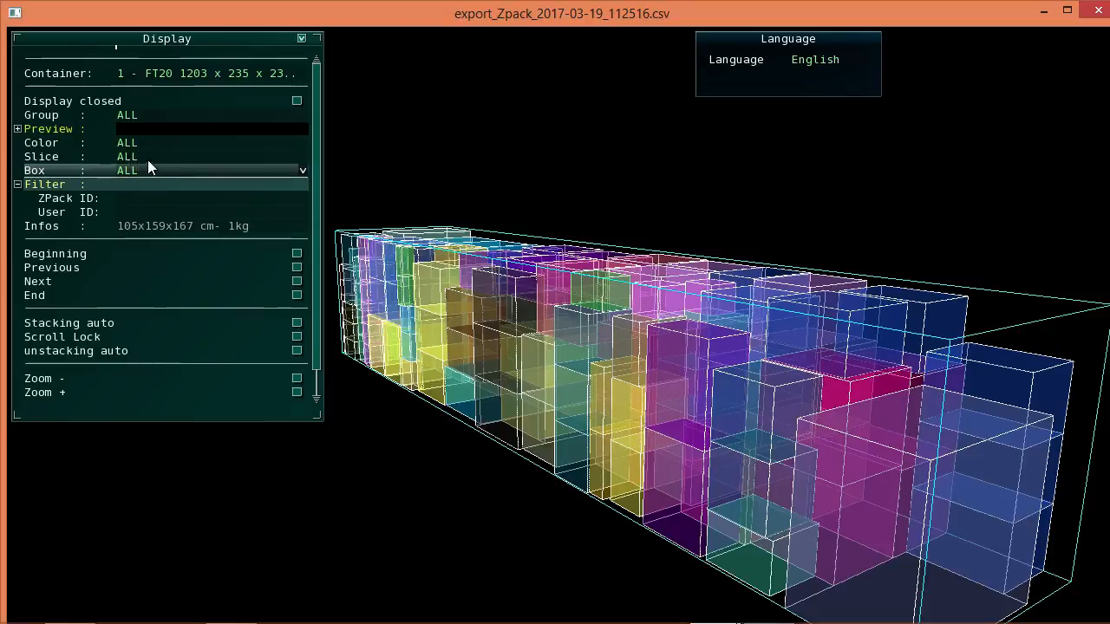
Step: Isolate slice 12 (758 cm), slice 7 (297 cm) and slice 17 (1094 cm) one after another, and restore the display of all slices
left_click(123, 160)
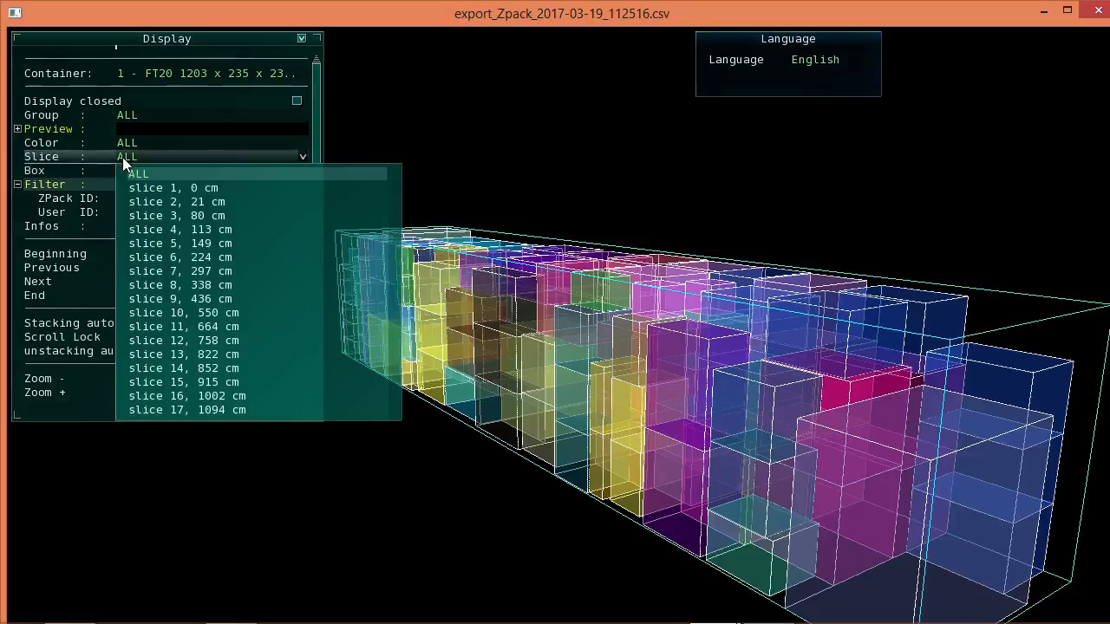
left_click(222, 340)
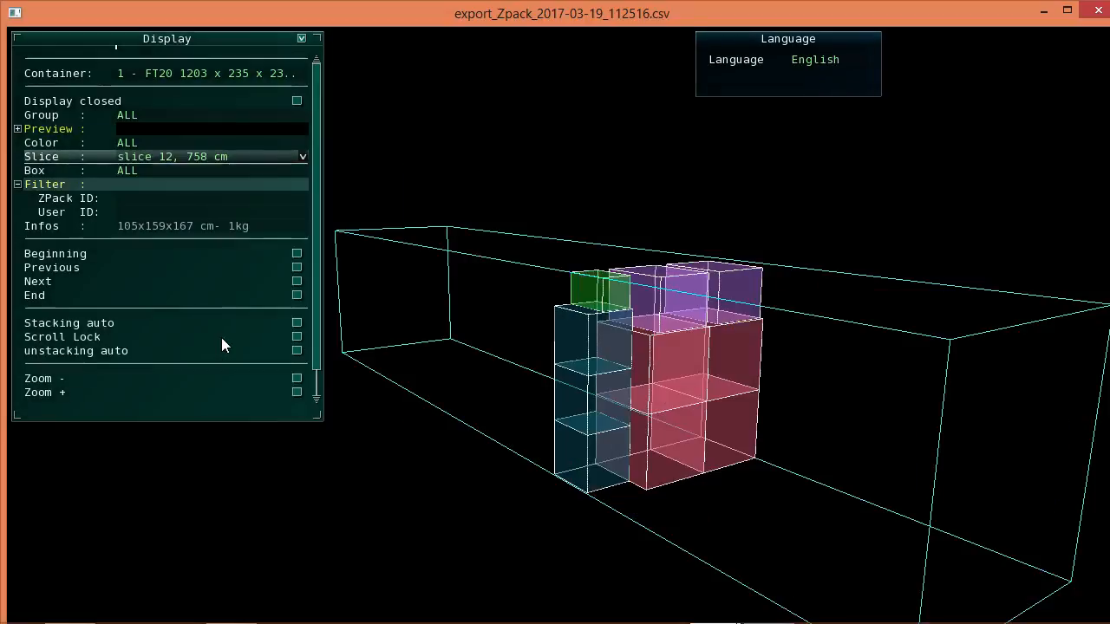
left_click_drag(395, 359, 419, 365)
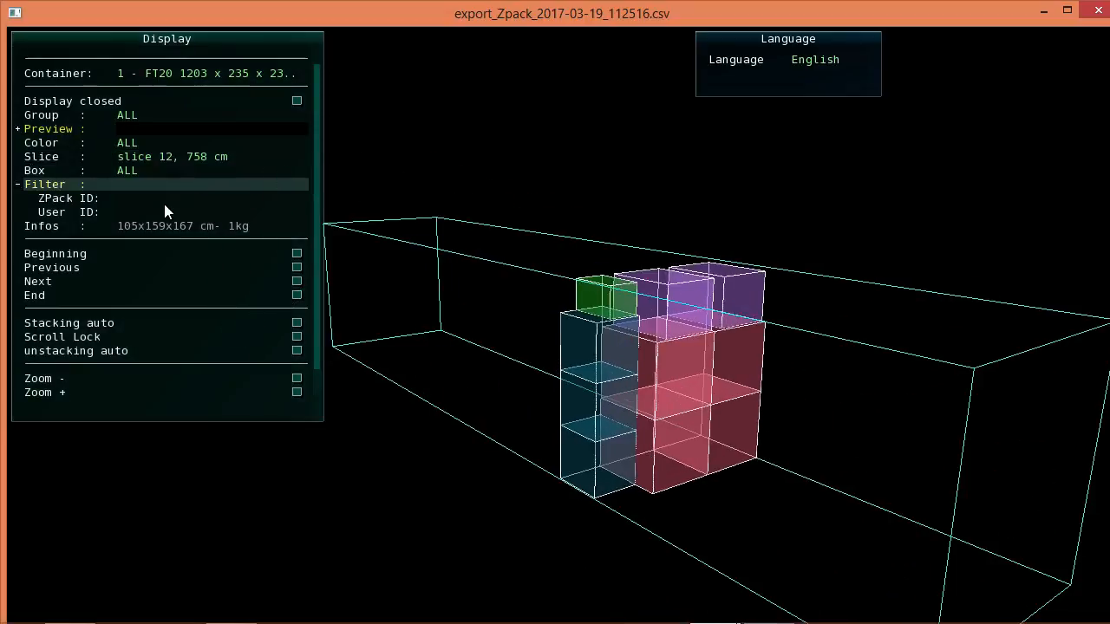
left_click(138, 158)
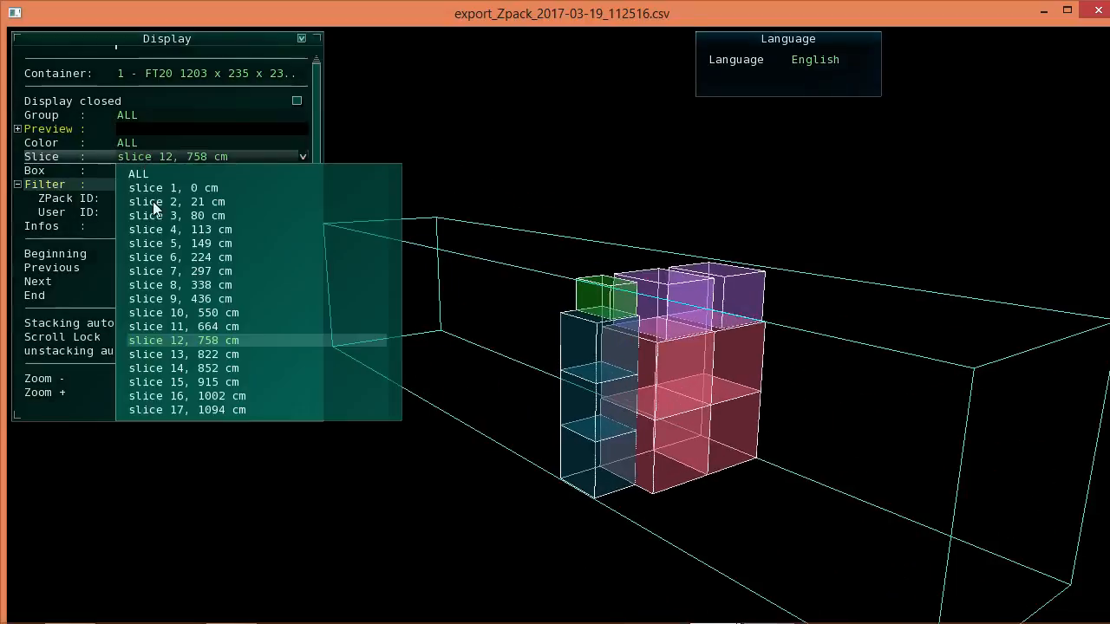
left_click(163, 269)
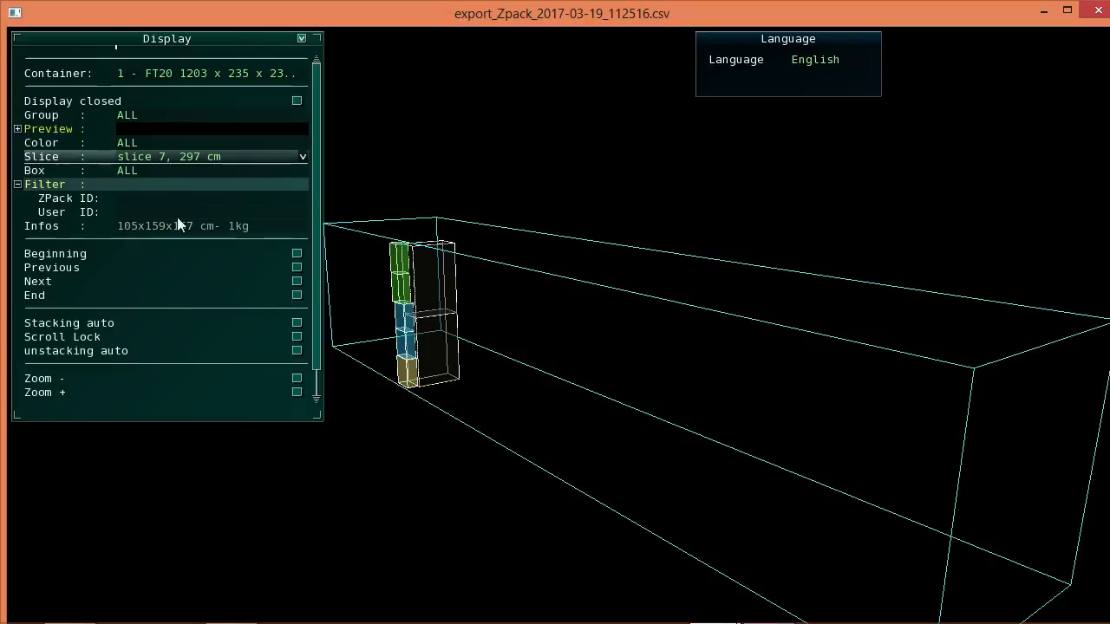
left_click(179, 156)
left_click(206, 409)
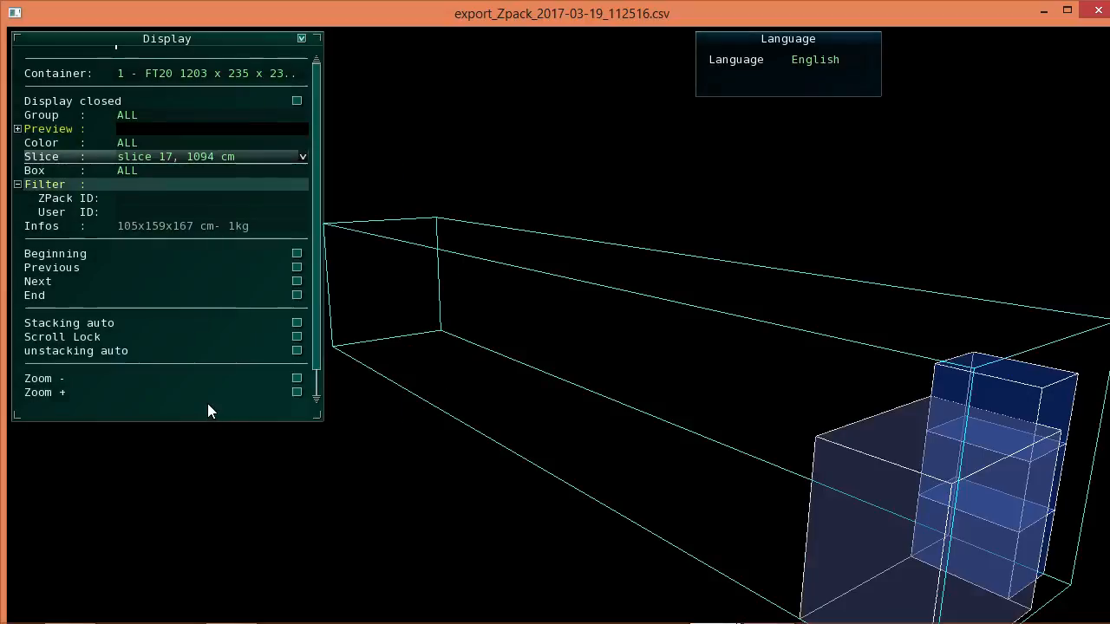
left_click(246, 155)
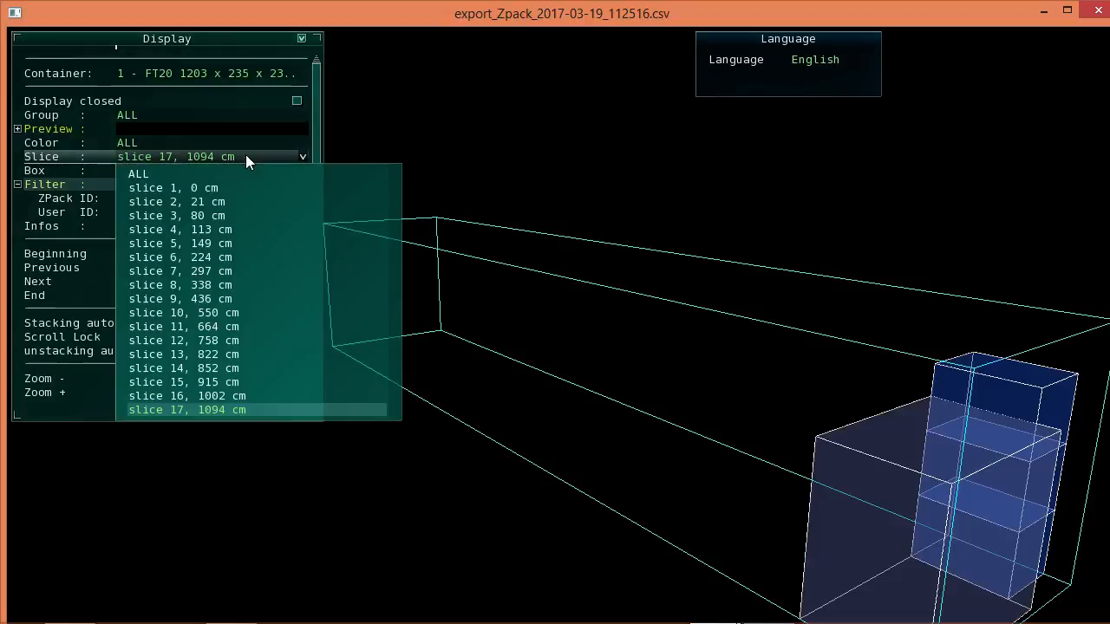
left_click(166, 171)
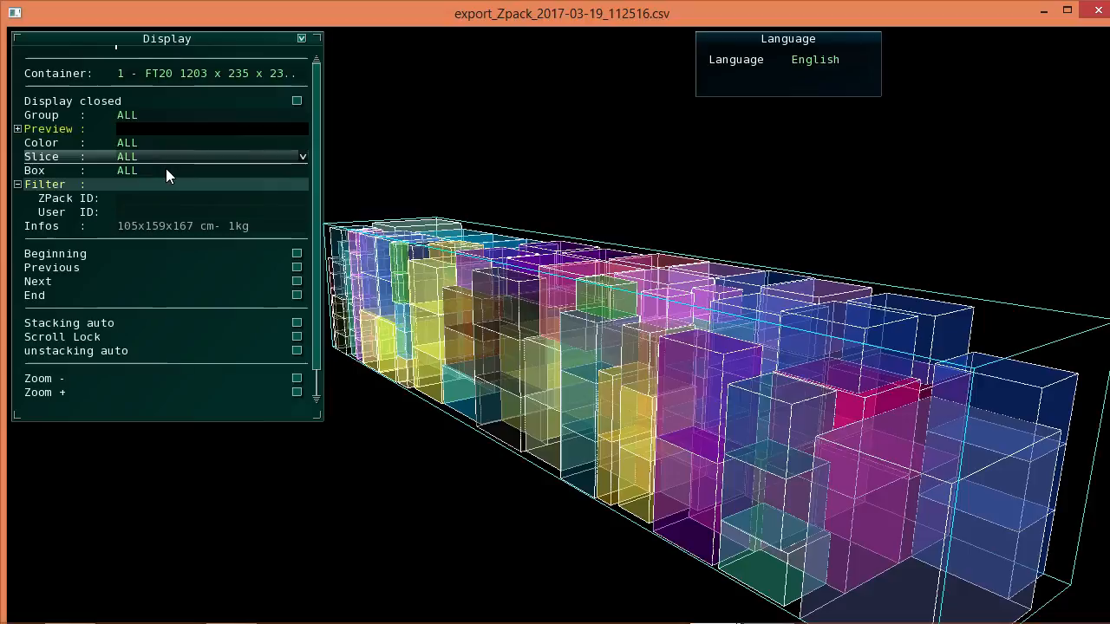
Step: Show only the parcels with color 7d7153 and view the list of available containers
left_click(128, 144)
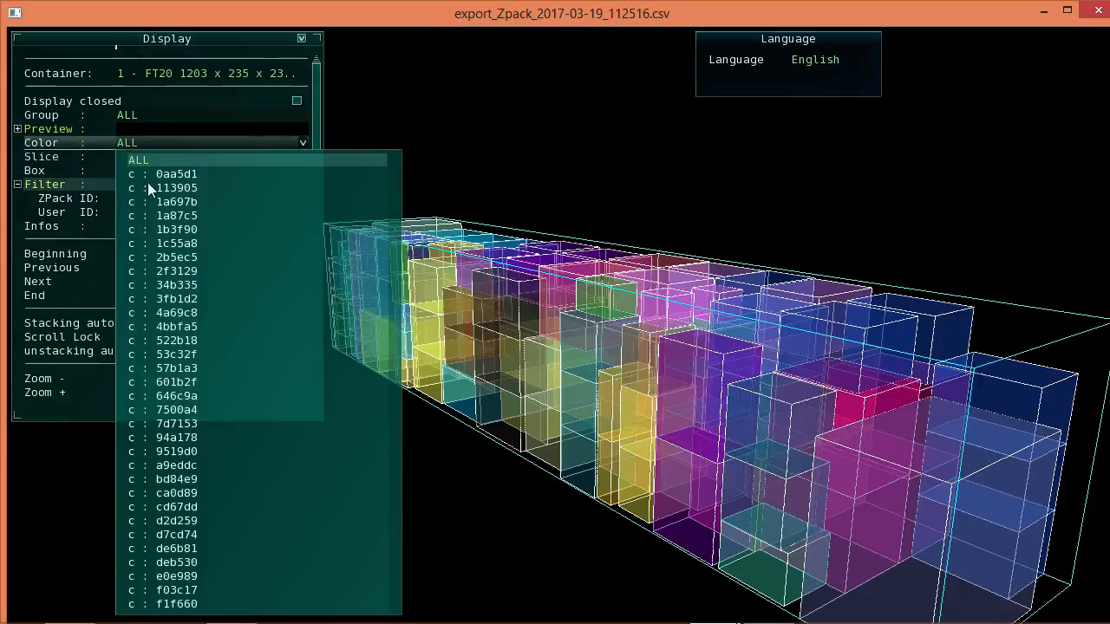
left_click(173, 423)
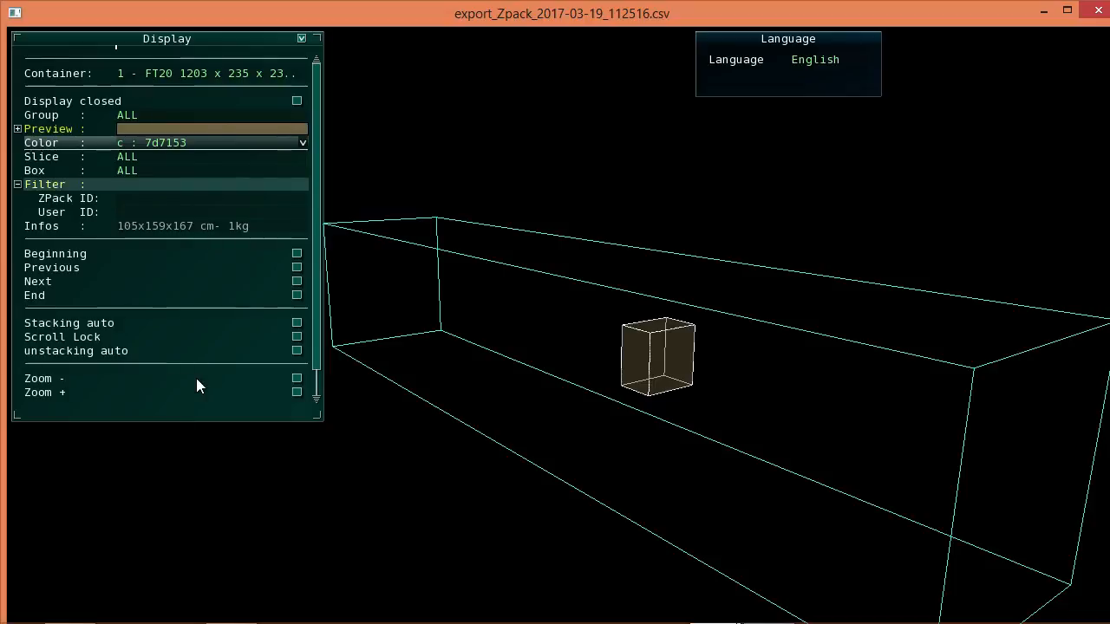
left_click(261, 72)
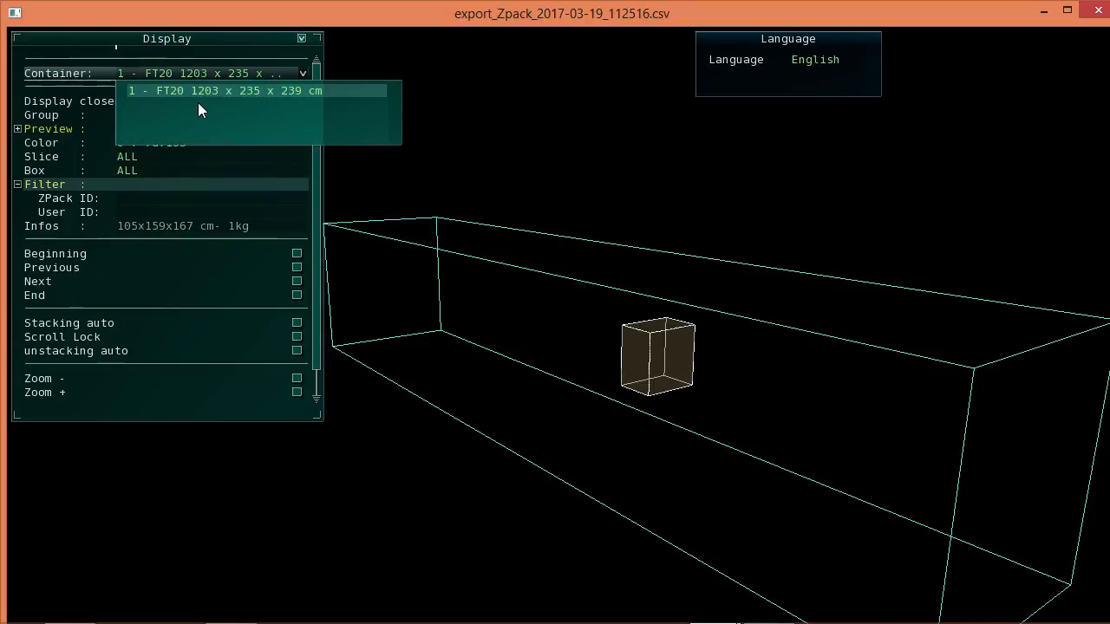
Step: Close the 3D program and, in ZPack in the browser, inspect the front views of five slices in the container's 2D visualization
left_click(1090, 19)
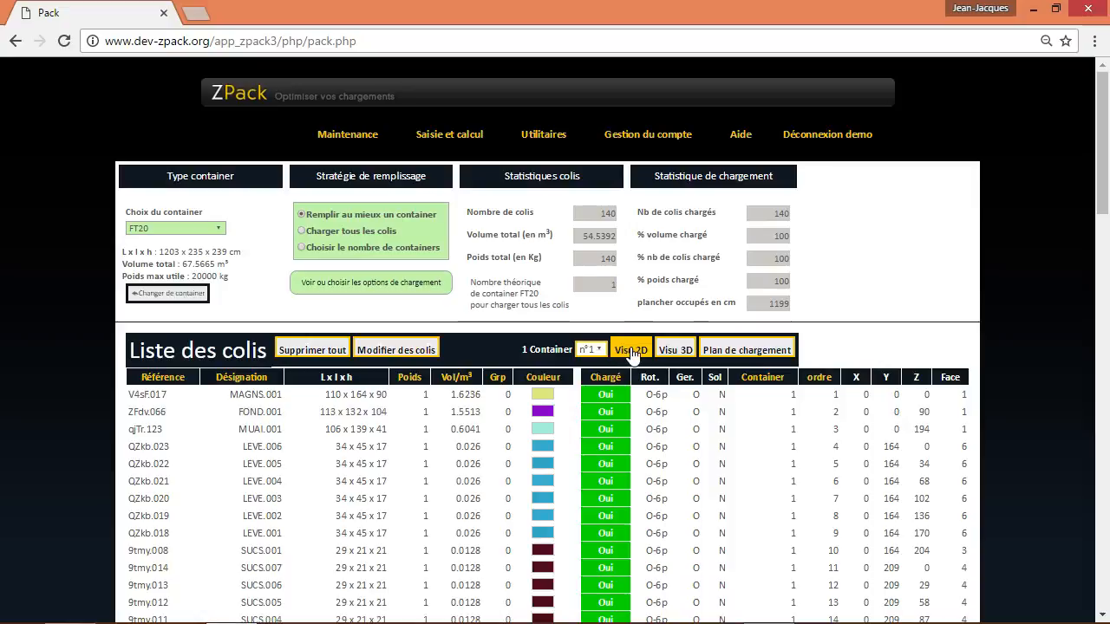
left_click(630, 350)
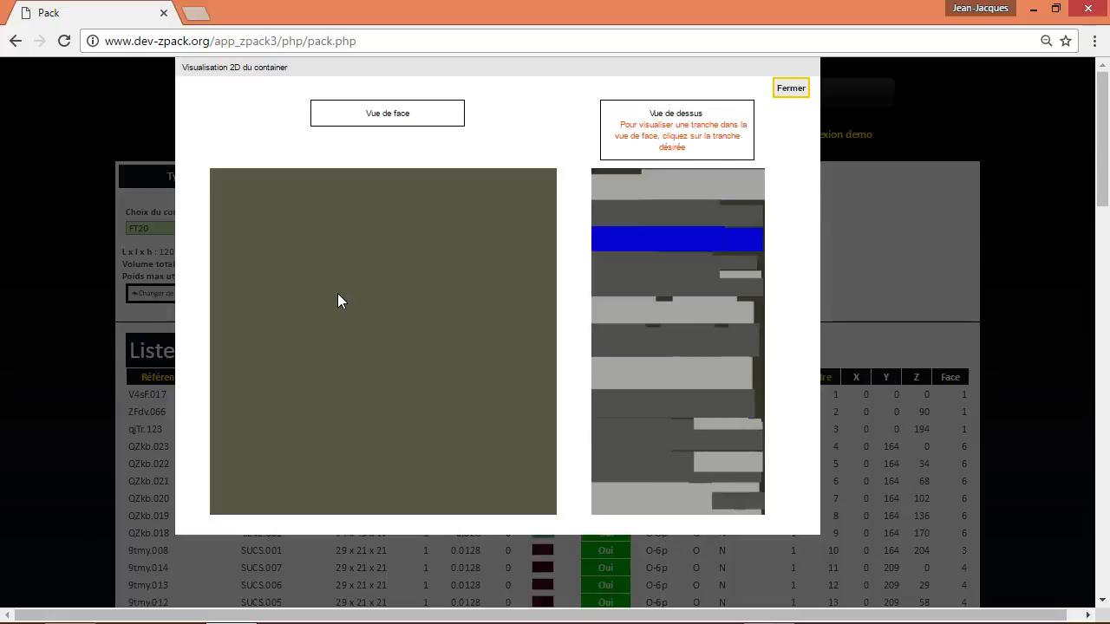
left_click(659, 347)
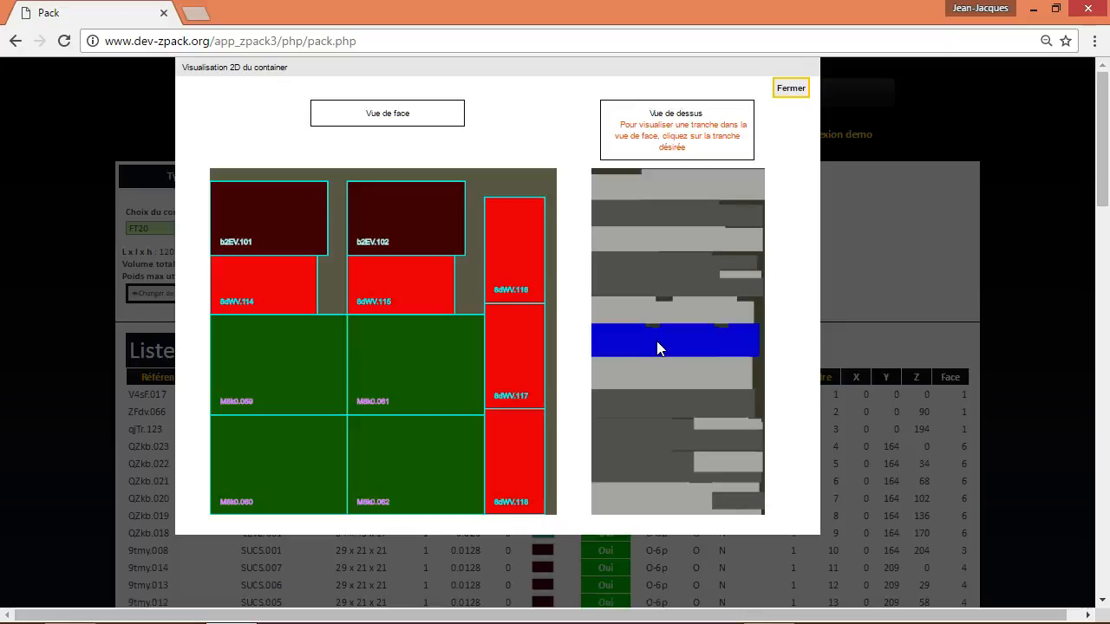
left_click(664, 375)
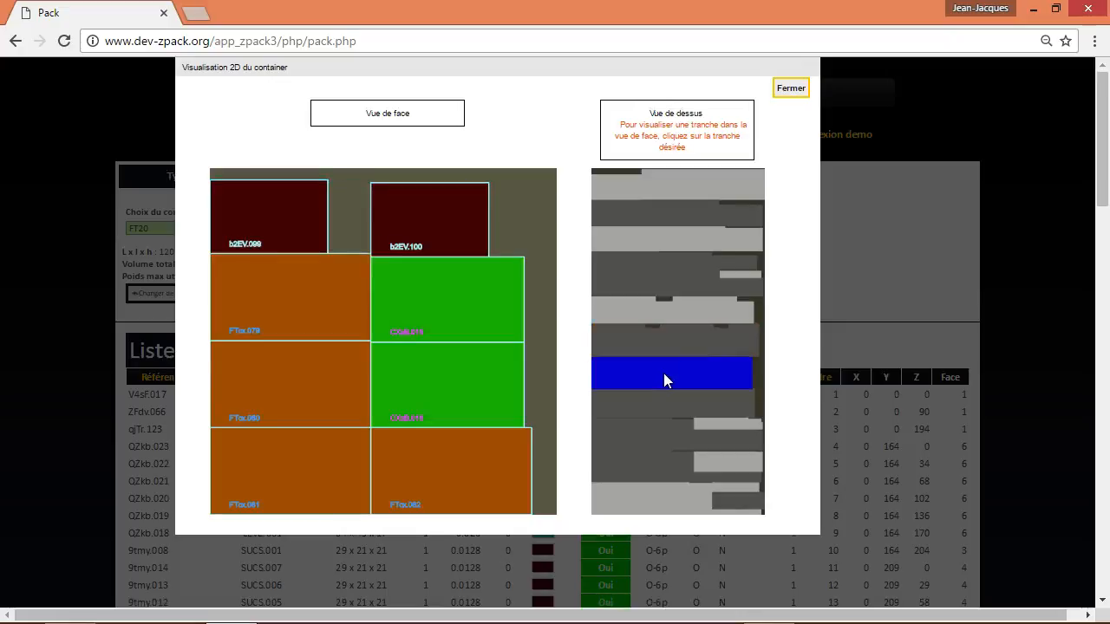
left_click(676, 398)
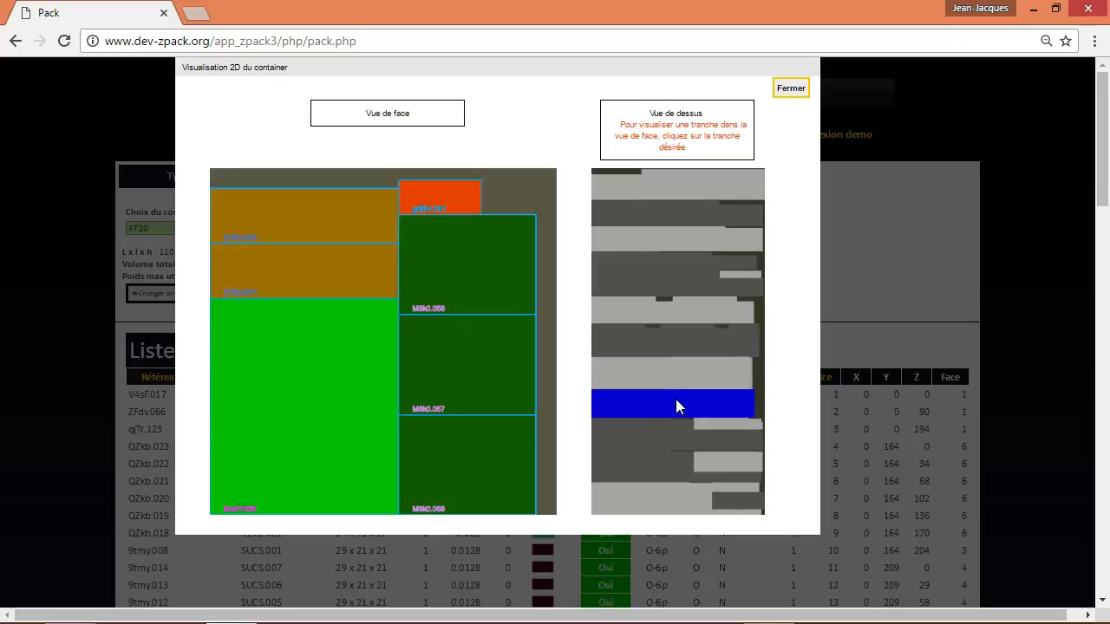
left_click(655, 237)
left_click(668, 207)
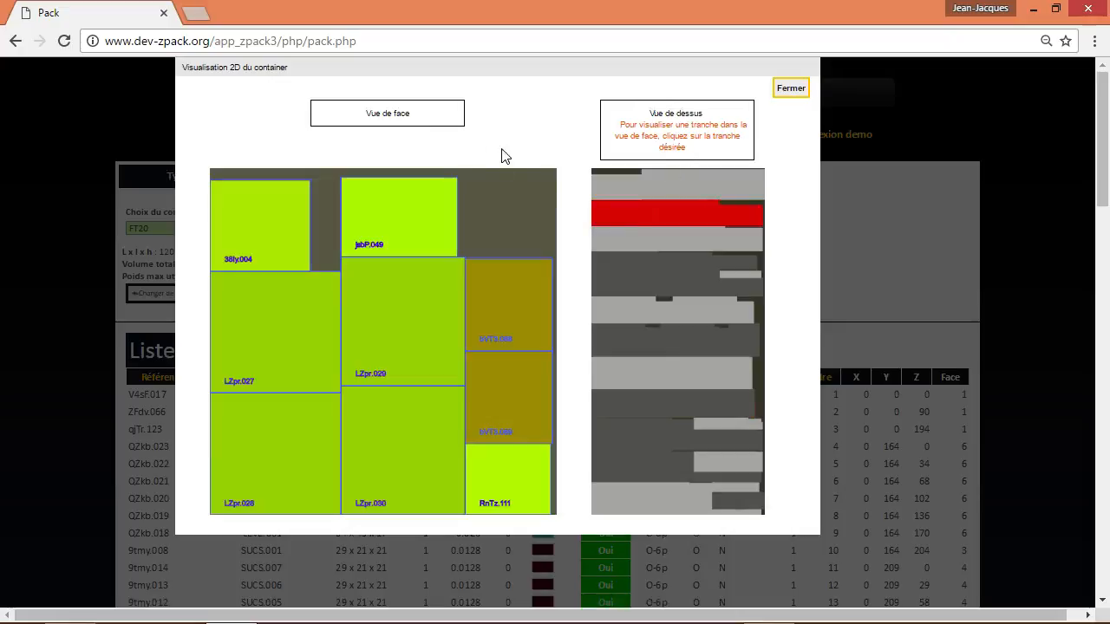
left_click(791, 90)
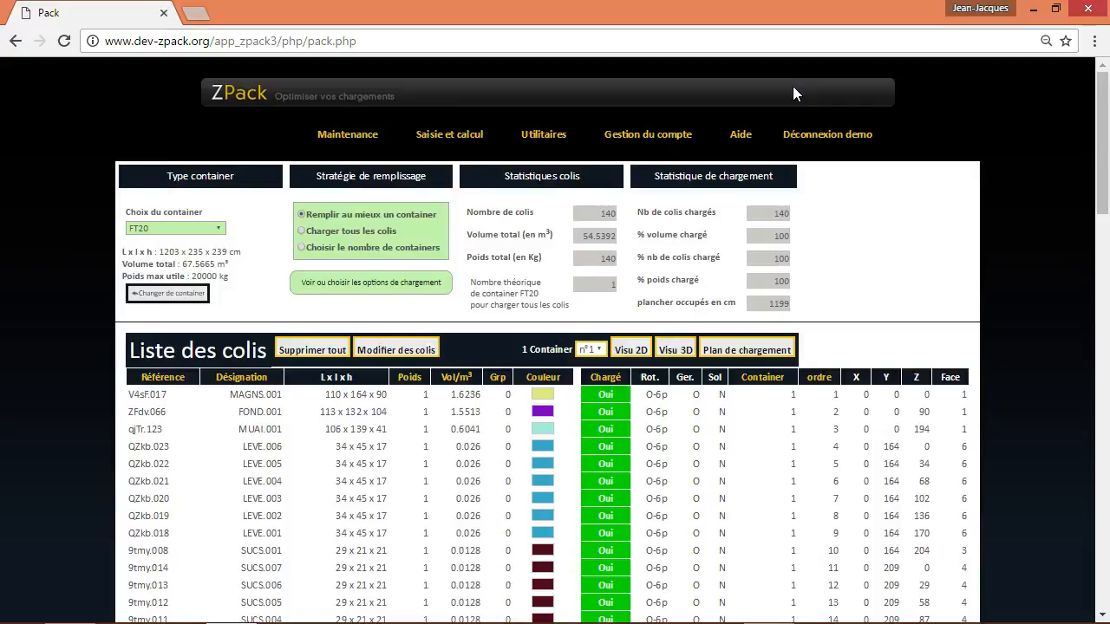
Step: Open the container's loading plan PDF and read through its container data and complete parcel list
left_click(747, 351)
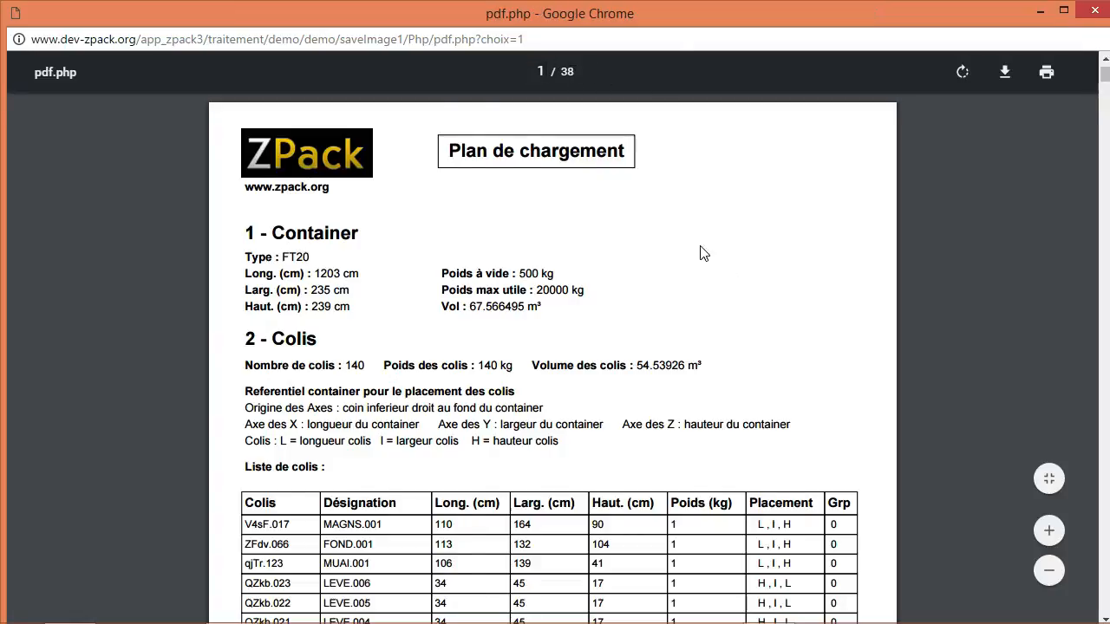
scroll(701, 246, "down", 2)
scroll(702, 246, "up", 2)
scroll(627, 243, "down", 3)
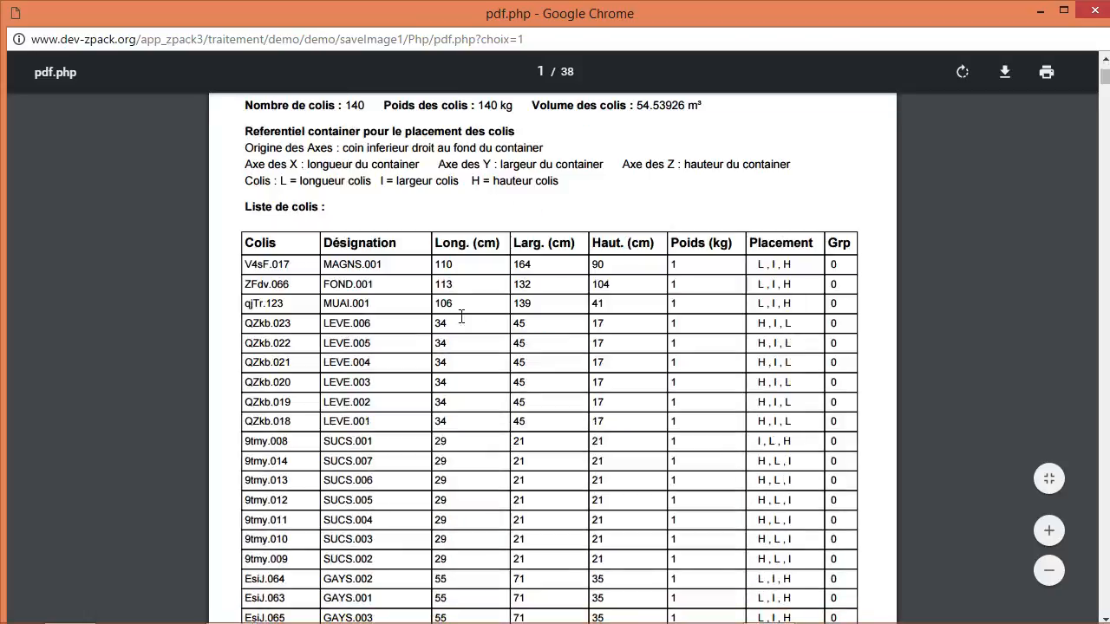
scroll(558, 258, "down", 2)
scroll(560, 260, "down", 4)
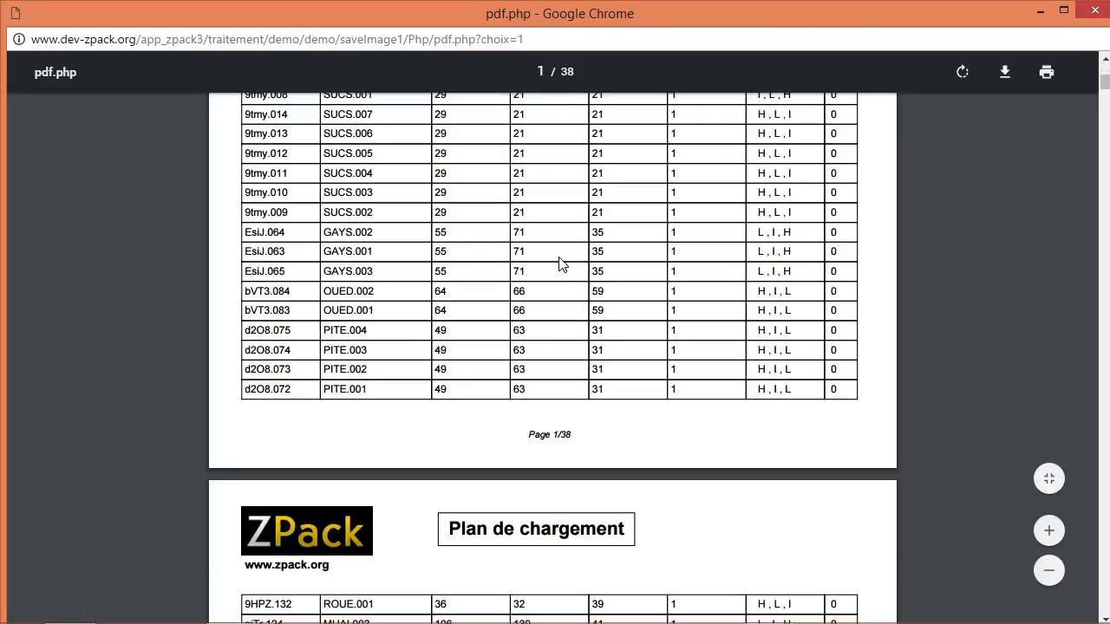
scroll(560, 260, "down", 18)
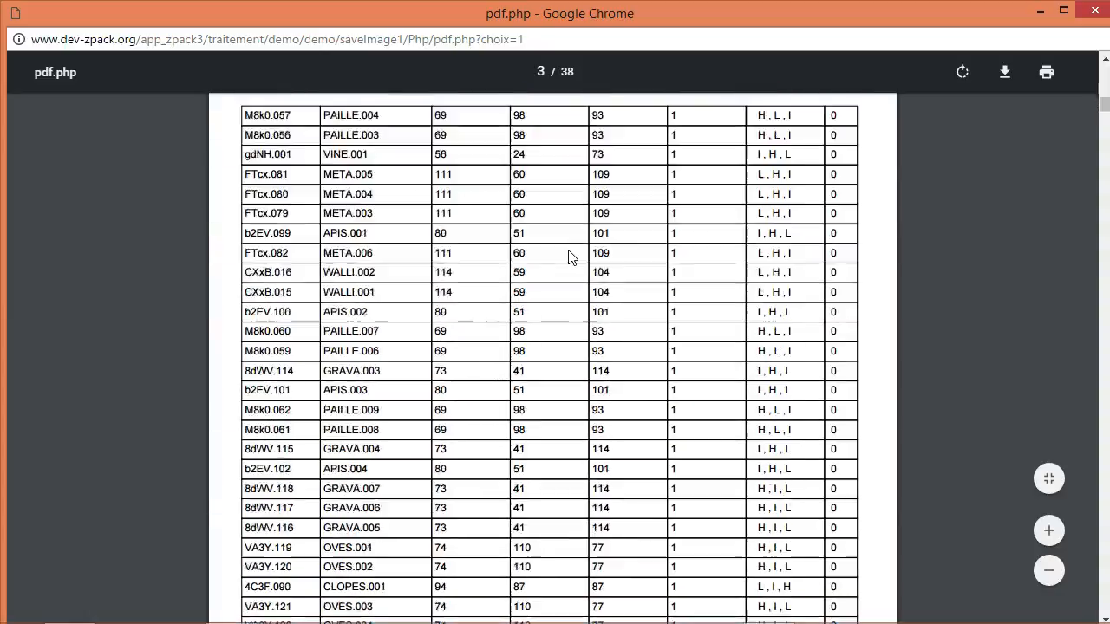
scroll(570, 254, "down", 15)
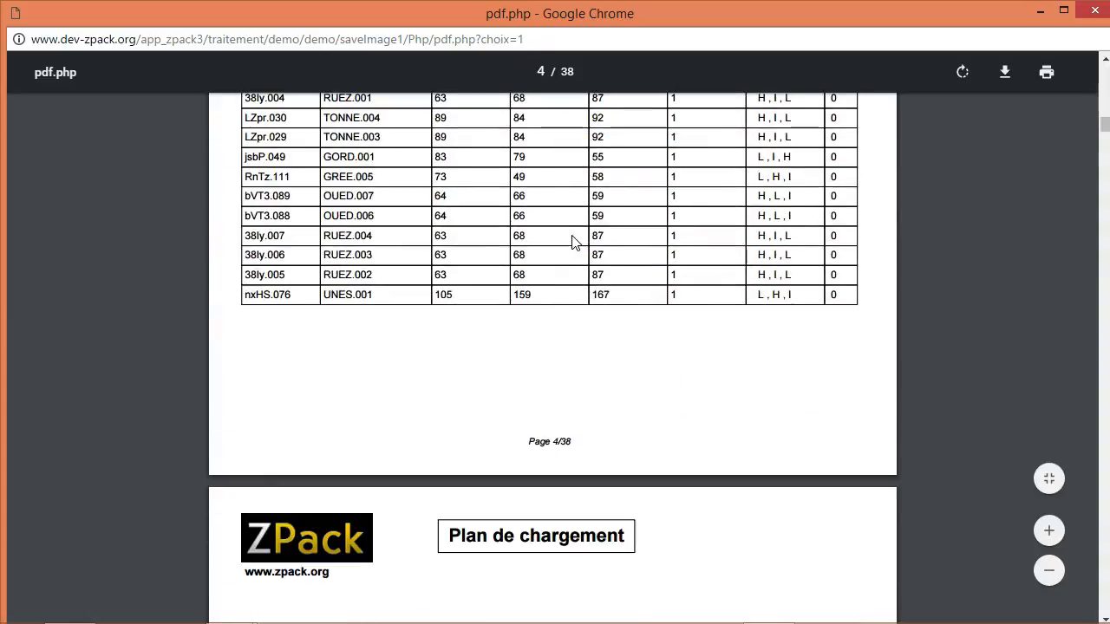
Step: Examine the plan's 3D drawing, front view and parcel placement instructions for Tranche 1, and continue to the Tranche 2 drawing
scroll(569, 241, "down", 2)
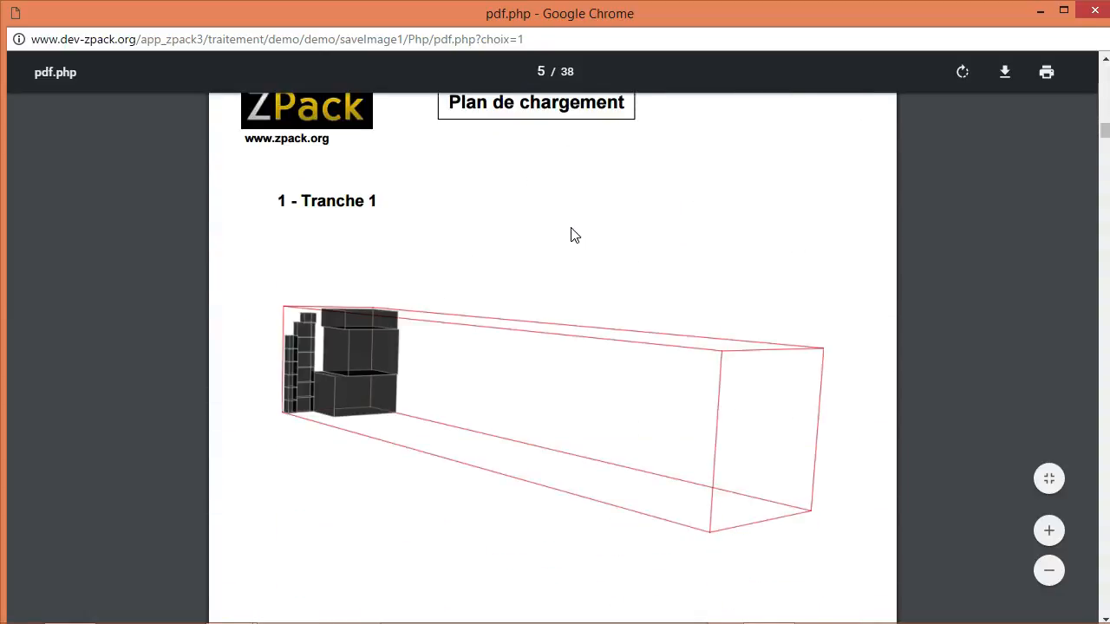
scroll(621, 201, "down", 1)
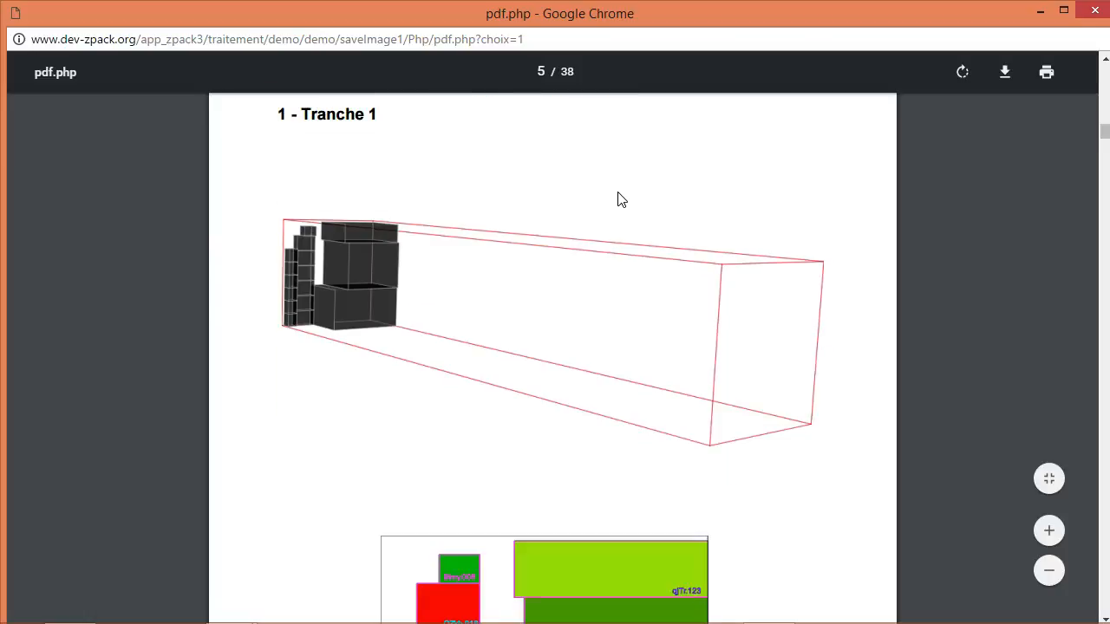
scroll(621, 201, "up", 1)
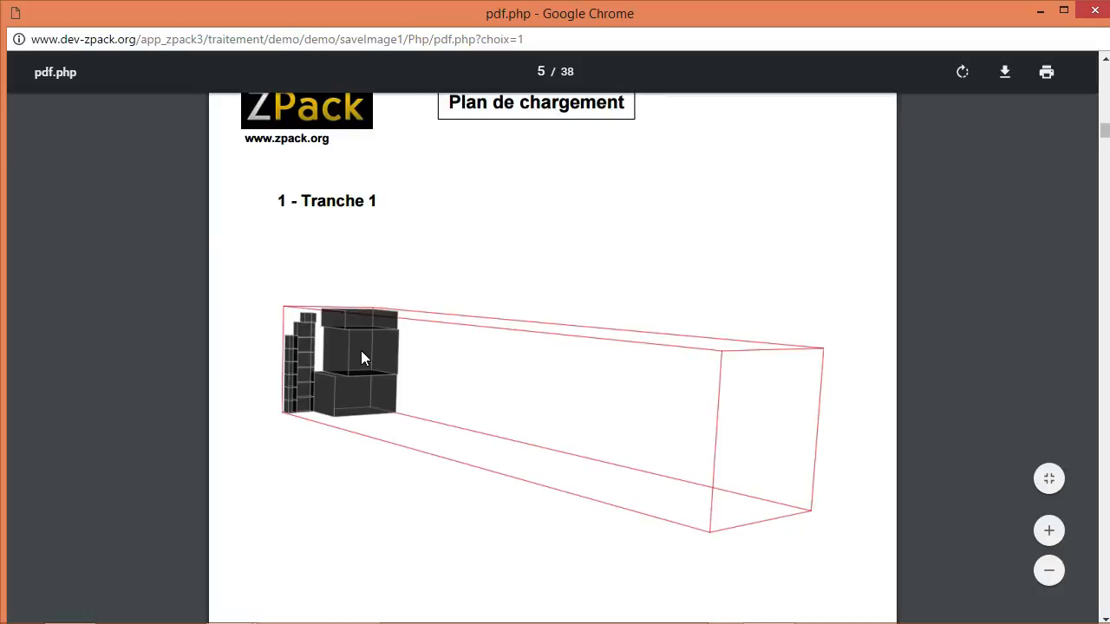
scroll(527, 232, "down", 4)
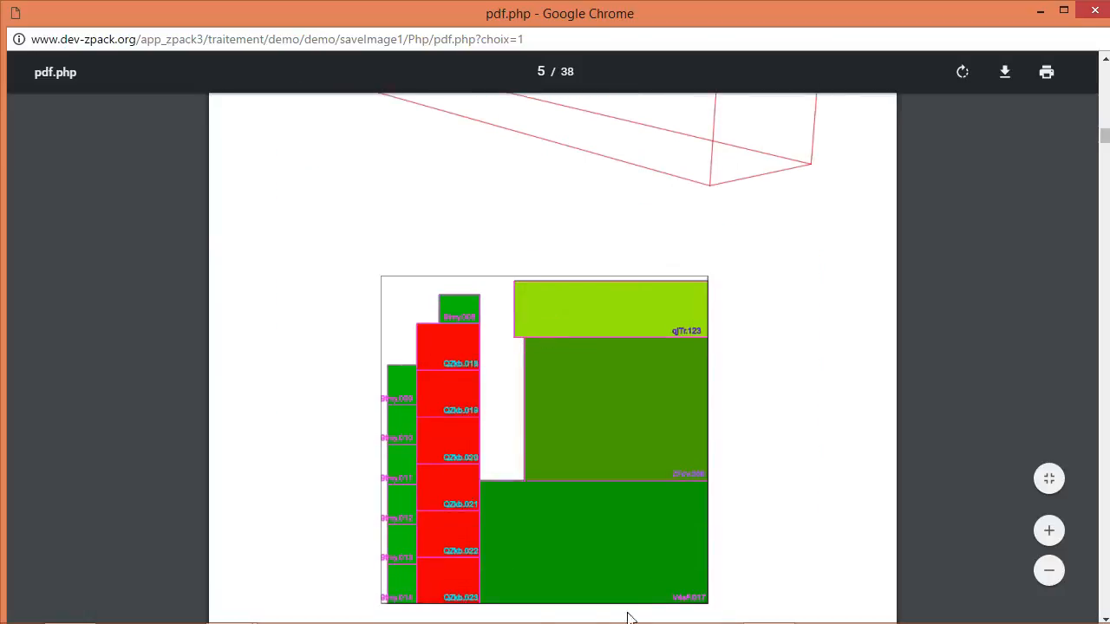
scroll(654, 452, "down", 6)
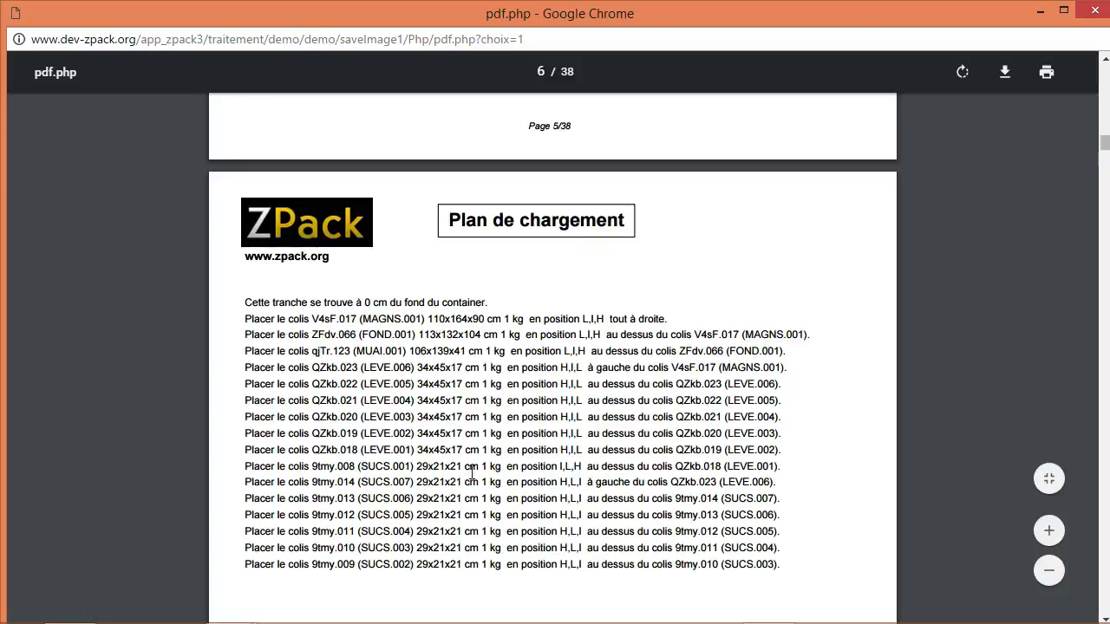
scroll(416, 520, "down", 2)
scroll(416, 525, "down", 10)
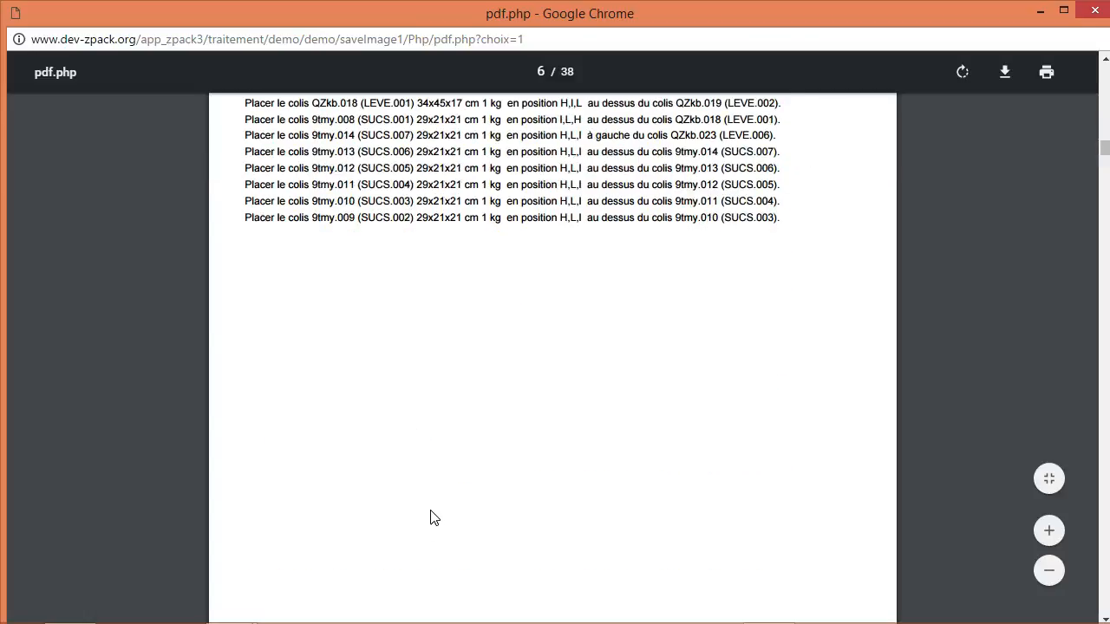
scroll(442, 511, "up", 2)
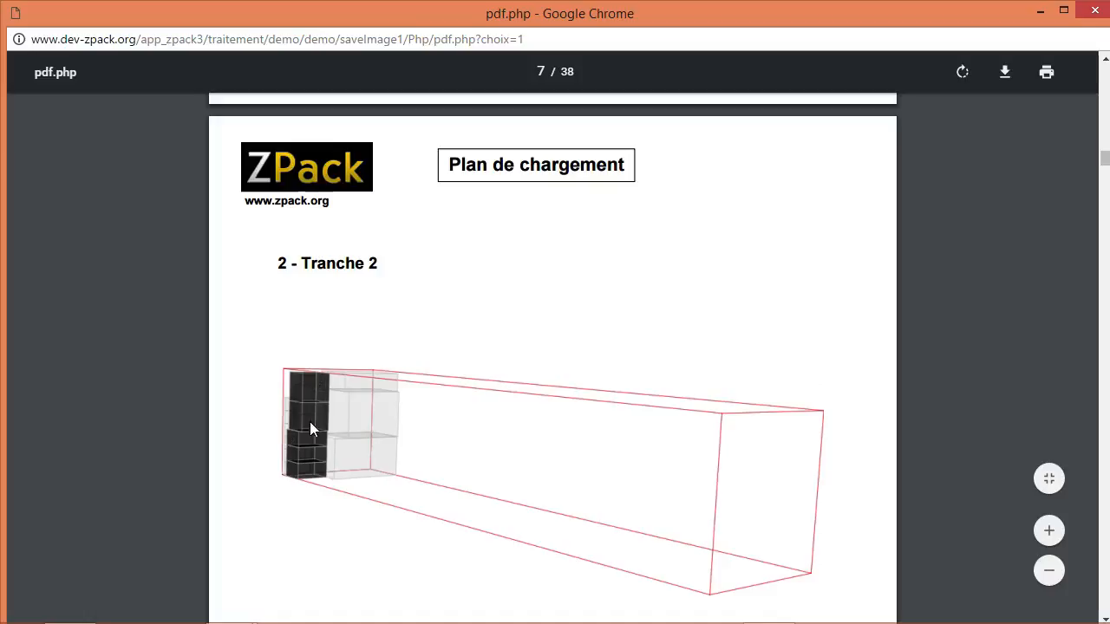
Step: Examine the drawings, front views and placement instructions for Tranche 2 and Tranche 3, continuing to the Tranche 4 drawing
scroll(537, 473, "down", 6)
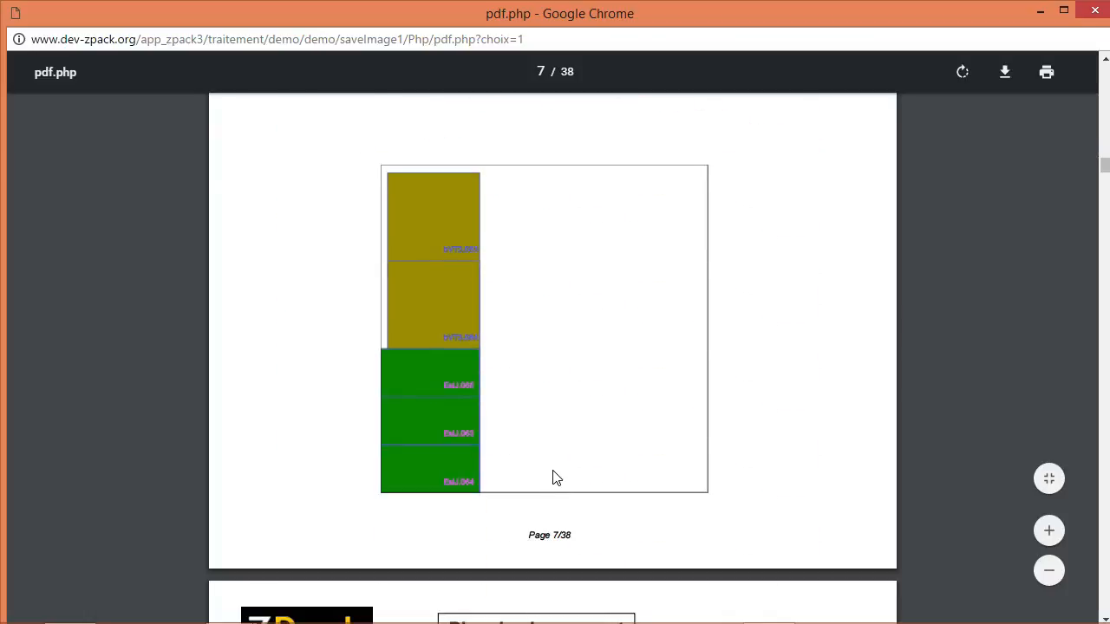
scroll(567, 460, "down", 5)
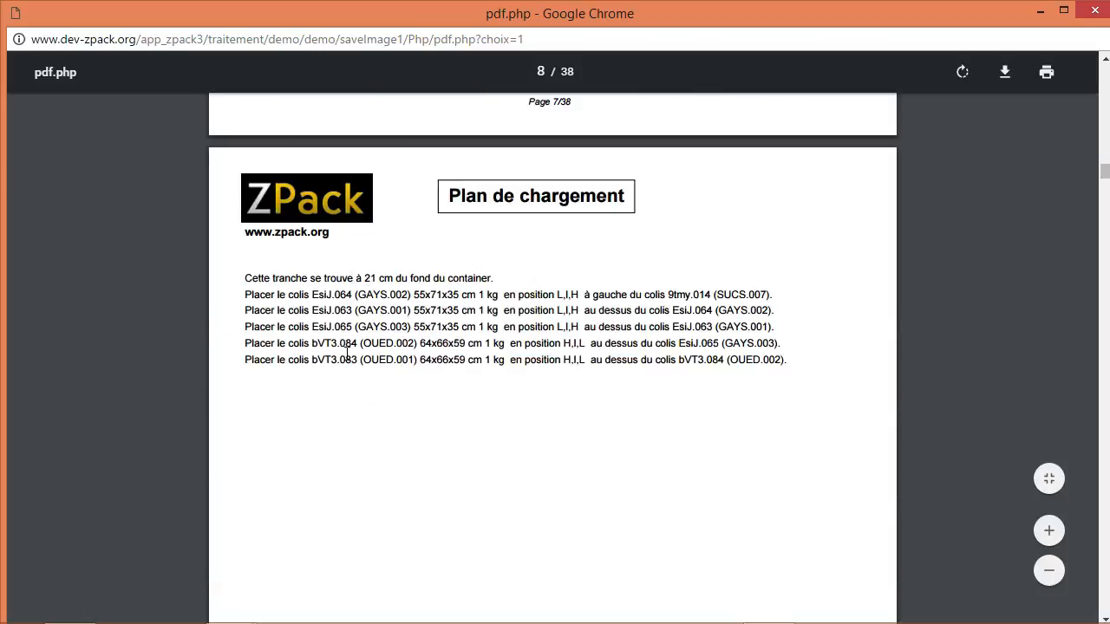
scroll(473, 472, "down", 10)
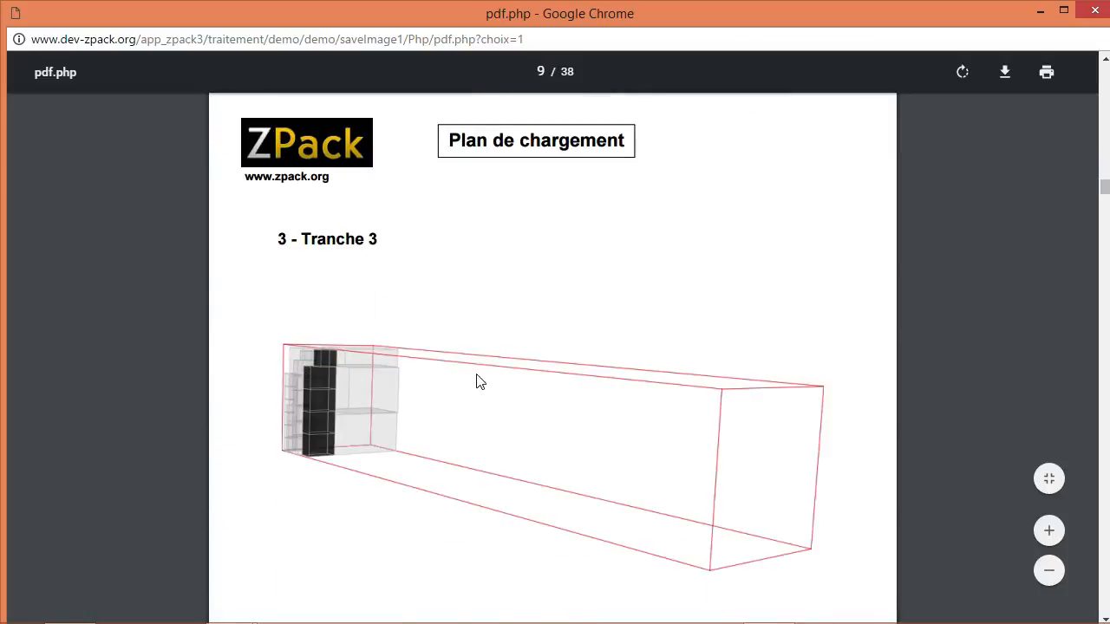
scroll(482, 394, "down", 5)
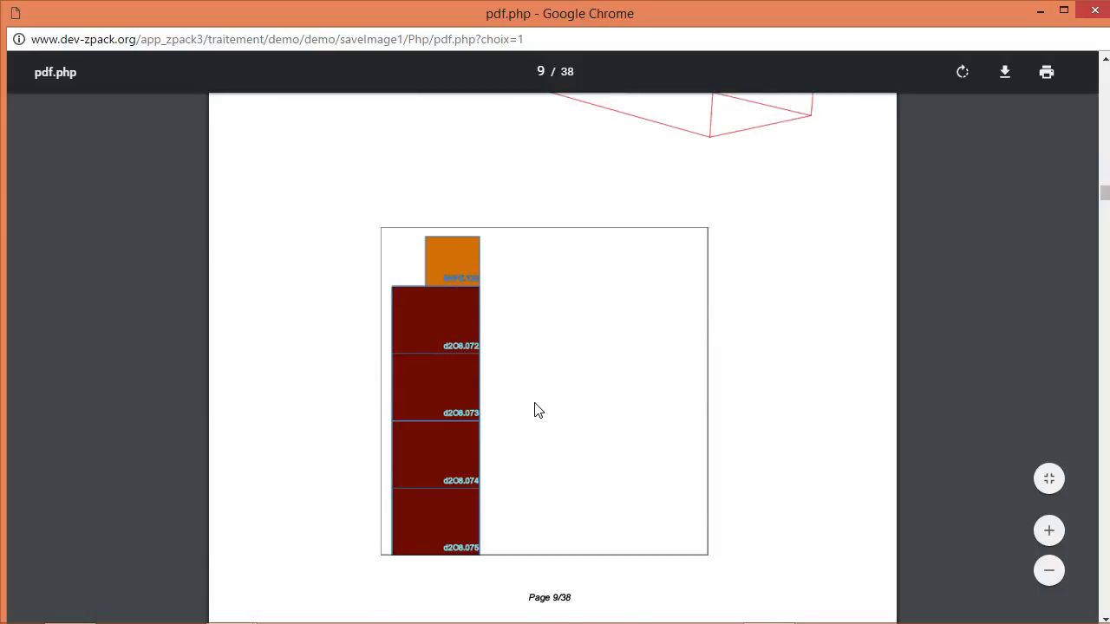
scroll(534, 412, "down", 6)
scroll(536, 417, "down", 10)
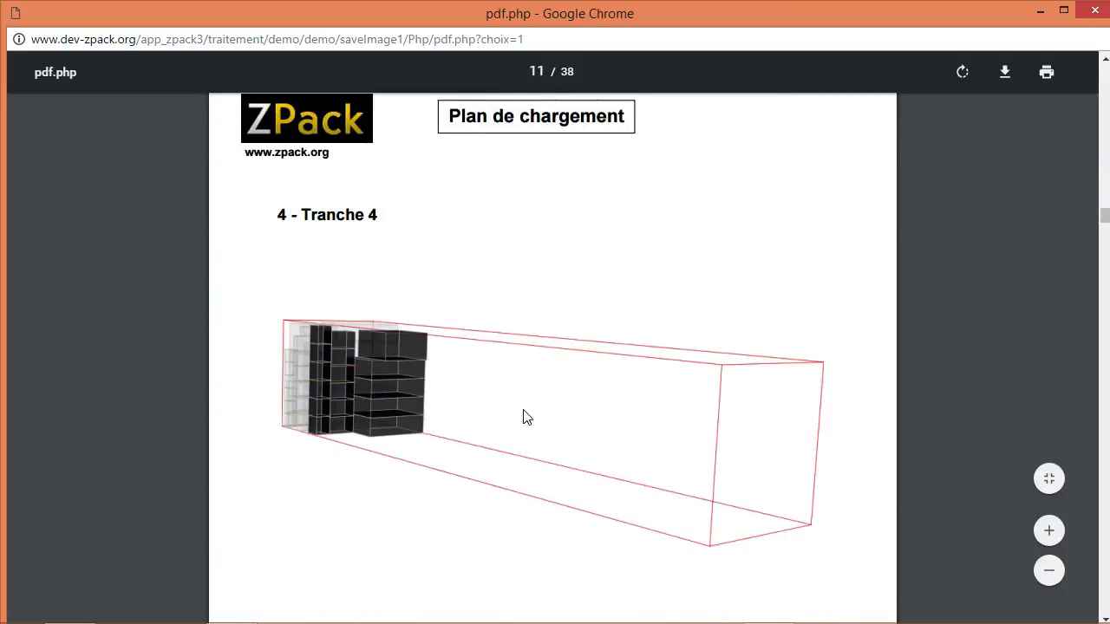
Step: Jump to the plan's final slice on pages 37 and 38, examine its drawings and placement instructions, and close the PDF
left_click_drag(1101, 221, 1105, 590)
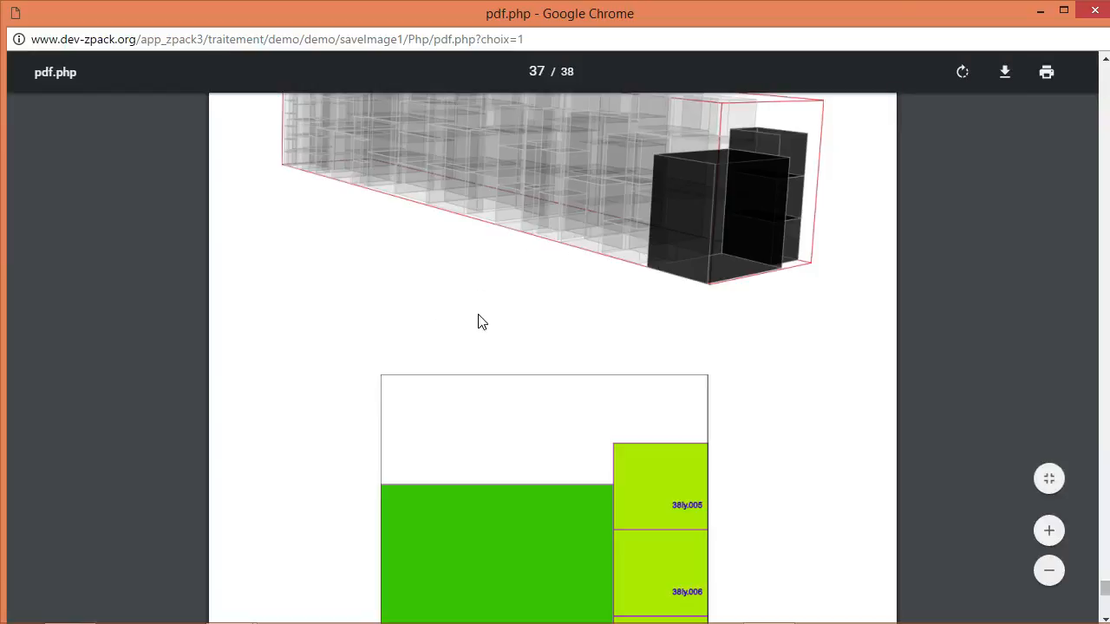
scroll(463, 312, "up", 1)
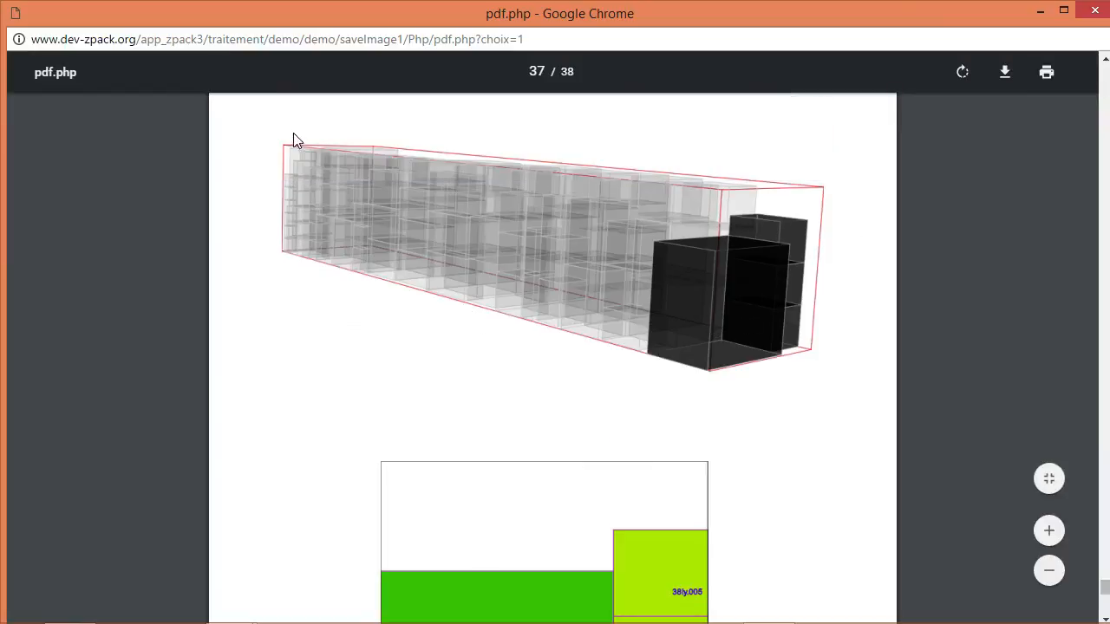
scroll(436, 382, "down", 4)
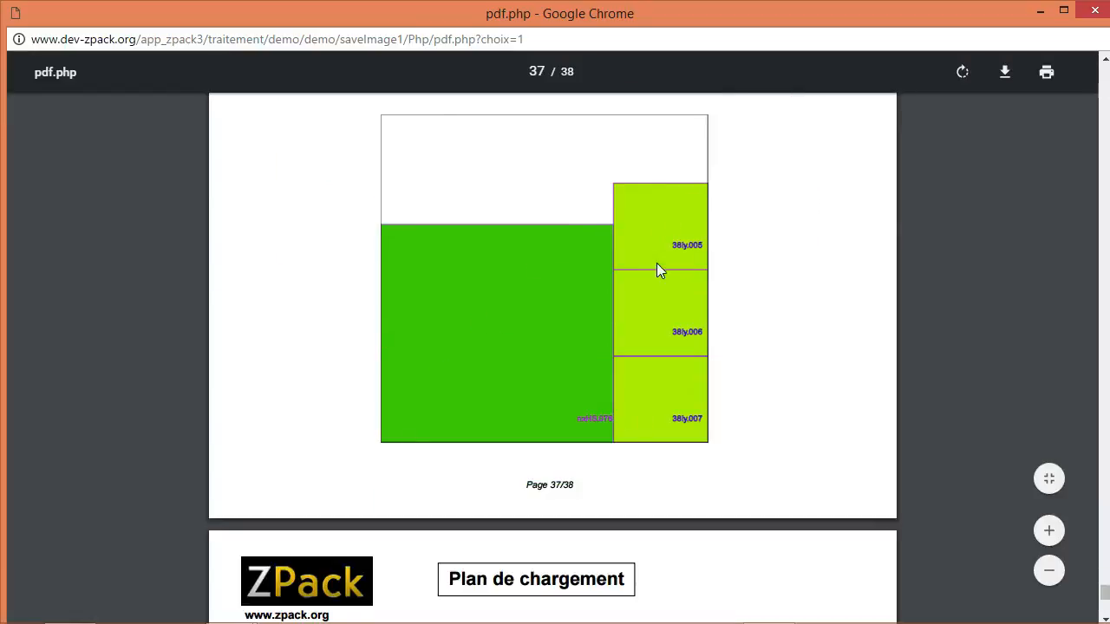
scroll(286, 364, "down", 2)
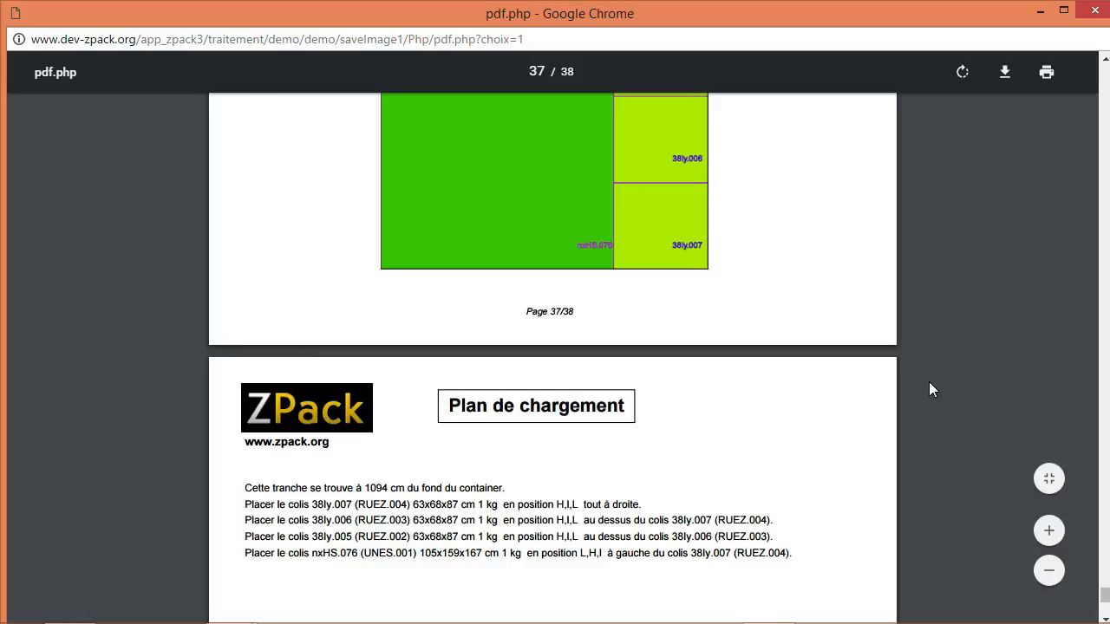
left_click(1094, 11)
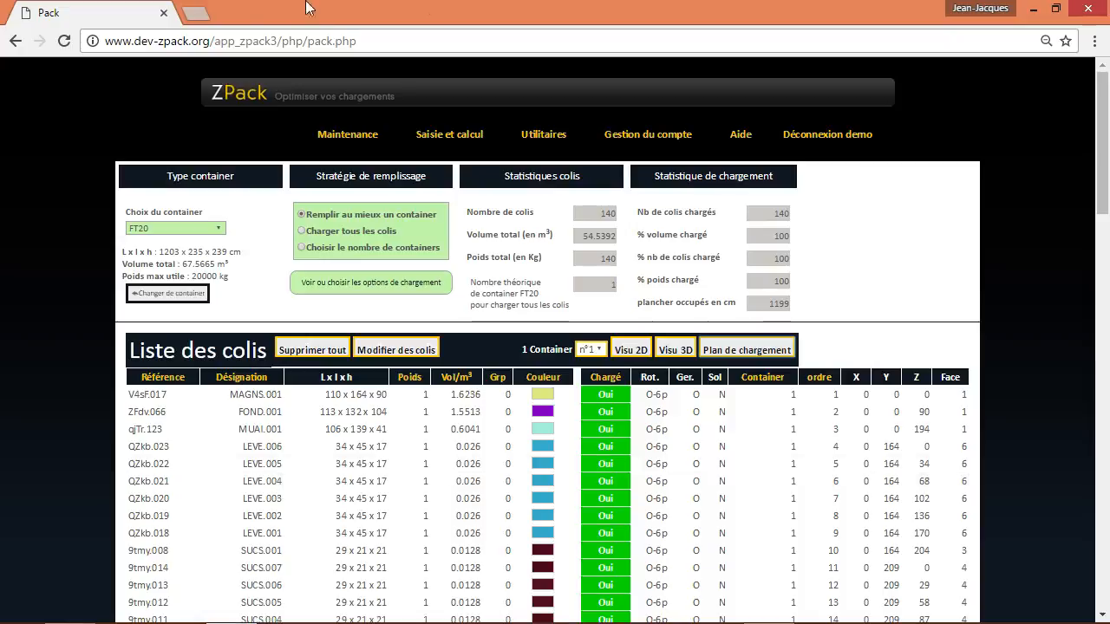
Step: Display the Utilitaires commands for exporting and archiving loading plans
mouse_move(542, 132)
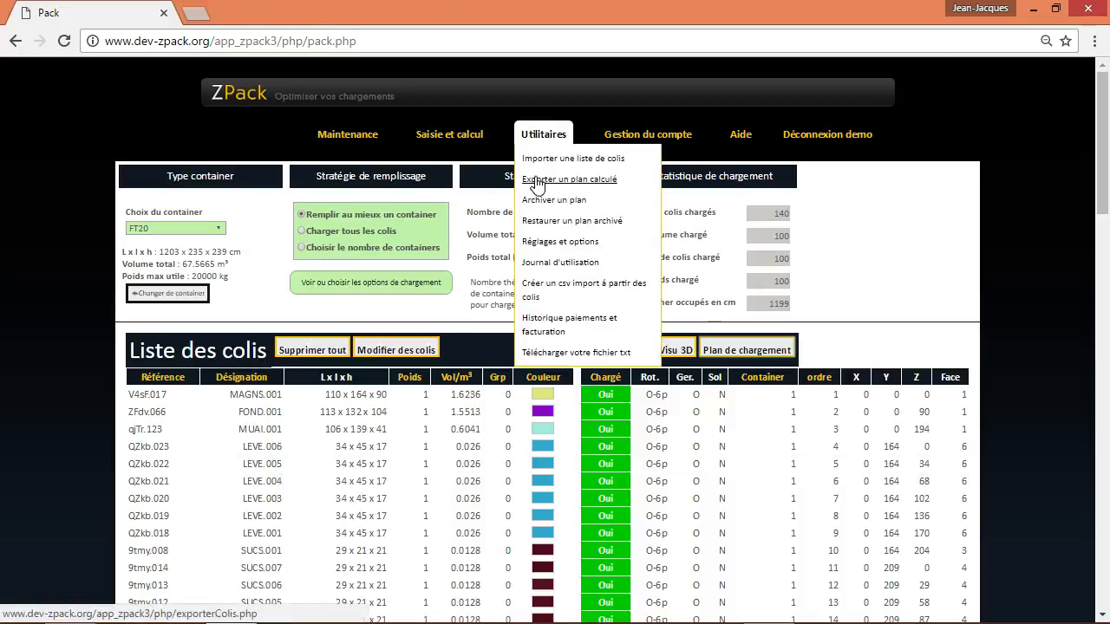